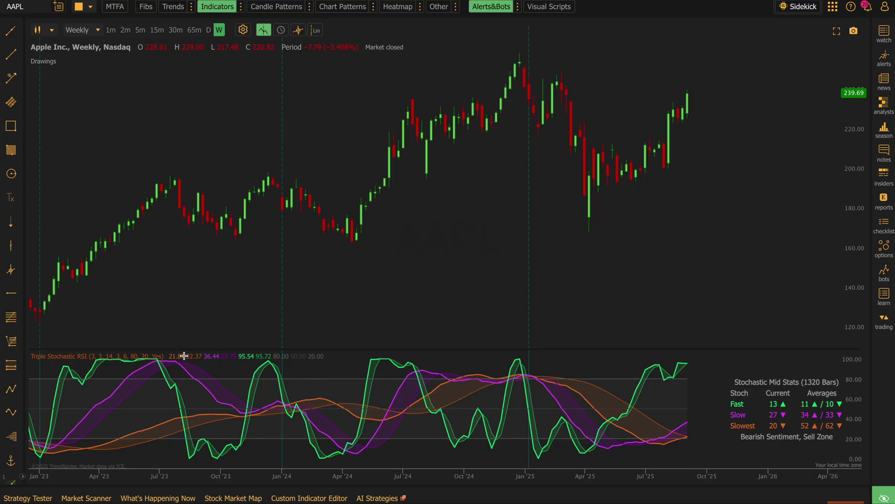
- Try editing the Triple Stochastic RSI Multi and K values, discard the changes, then raise its pane slightly
mouse_move(166, 358)
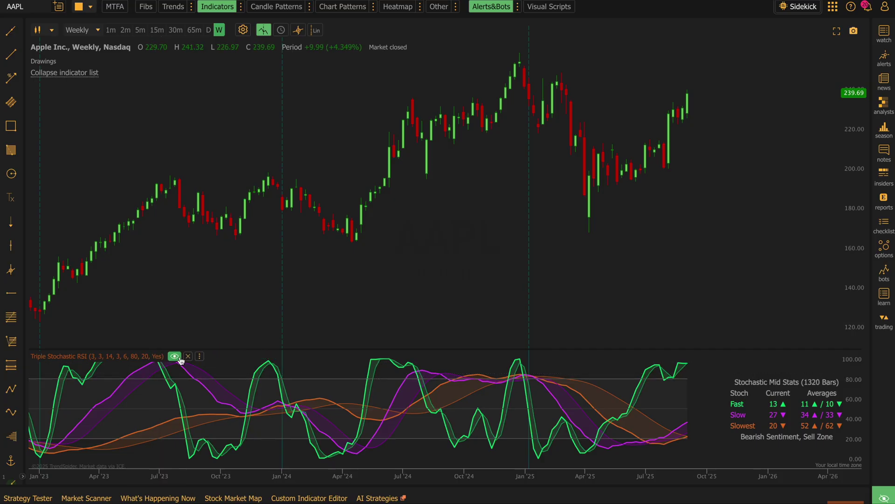
click(199, 357)
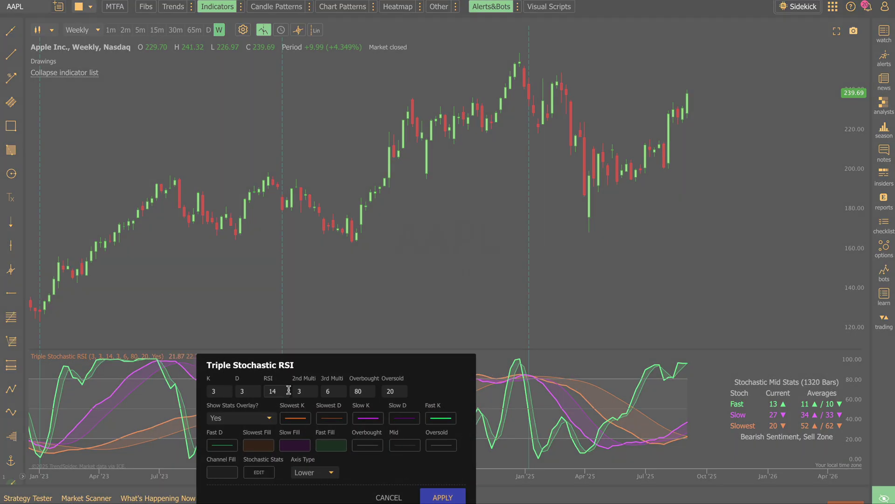
double_click(327, 390)
key(BackSpace)
double_click(223, 390)
click(387, 495)
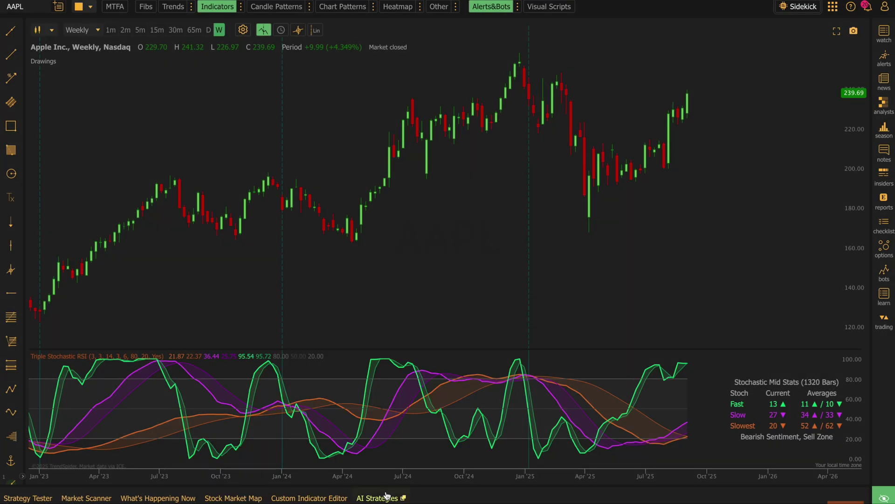
drag(389, 355, 388, 345)
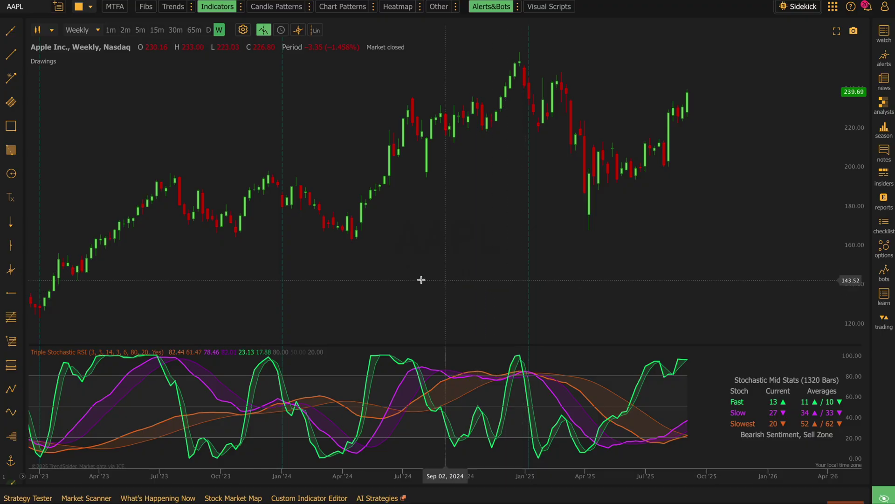
scroll(388, 256, up, 3)
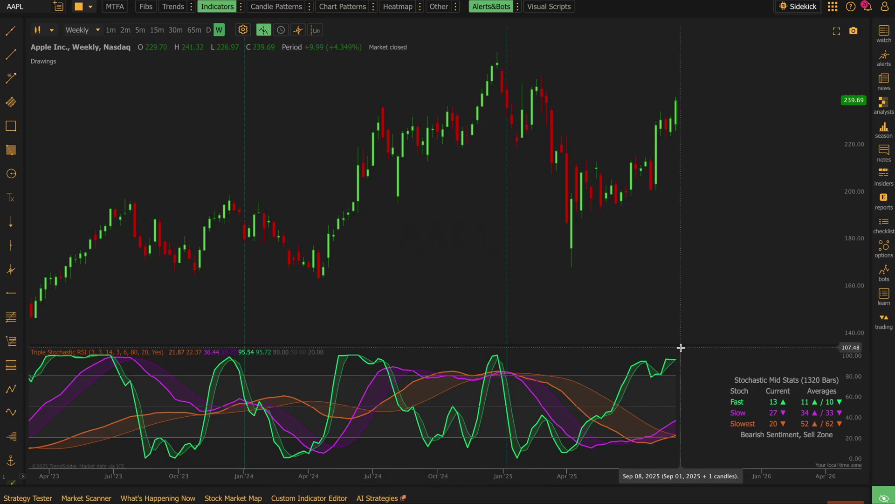
scroll(681, 297, up, 2)
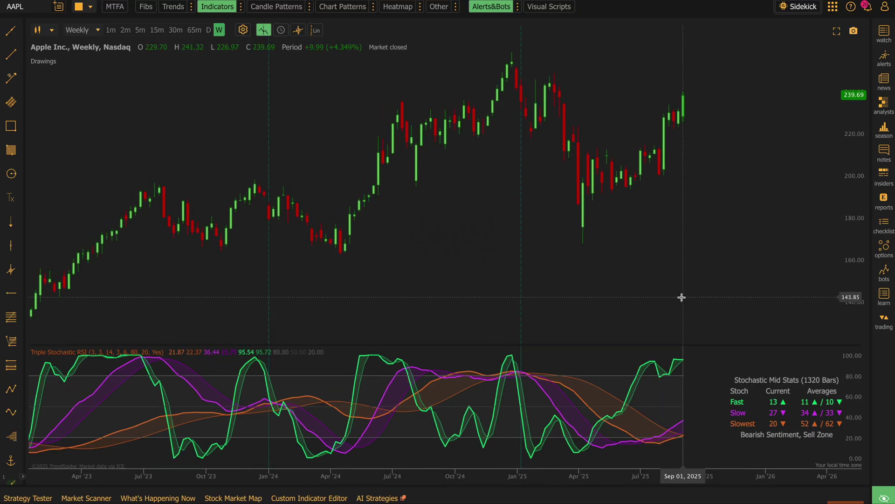
scroll(682, 297, down, 1)
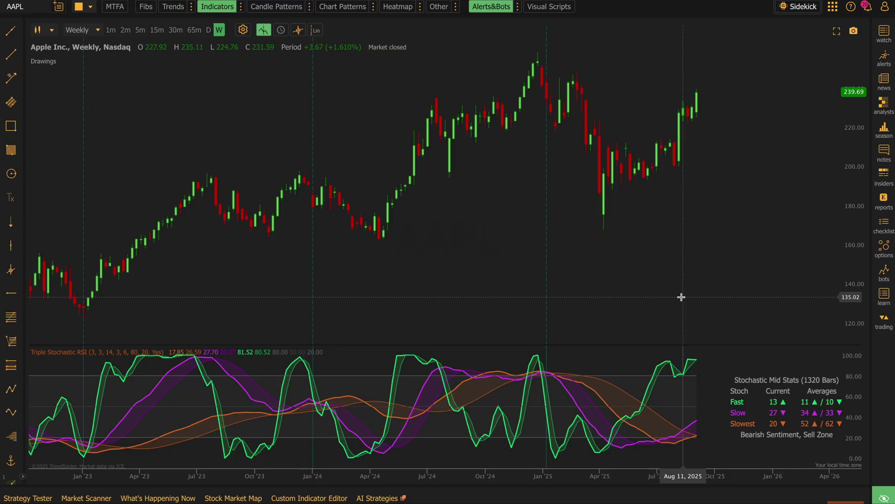
scroll(681, 297, down, 1)
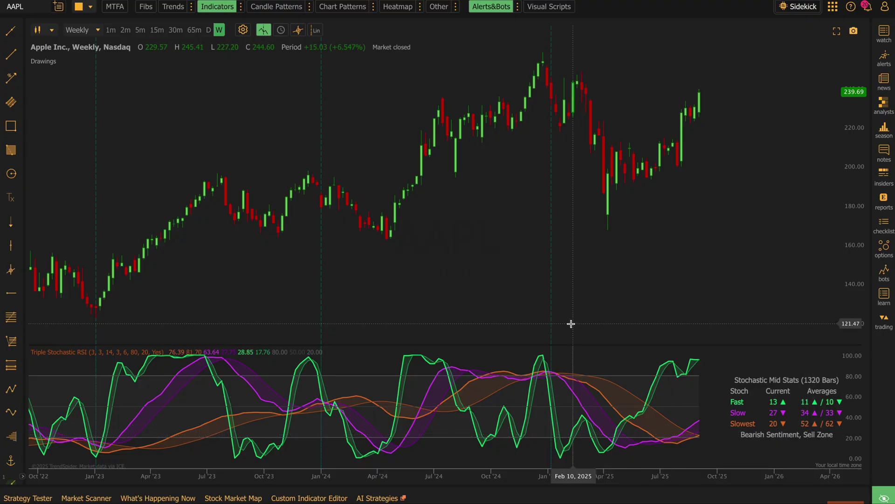
scroll(571, 323, down, 2)
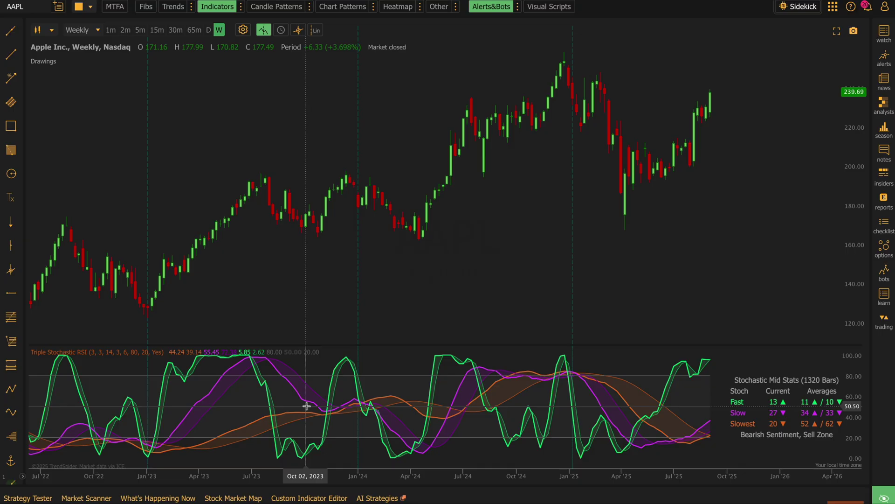
- Set the Stochastic Stats table's panel to Price action panel and apply the Triple Stochastic RSI settings
click(198, 355)
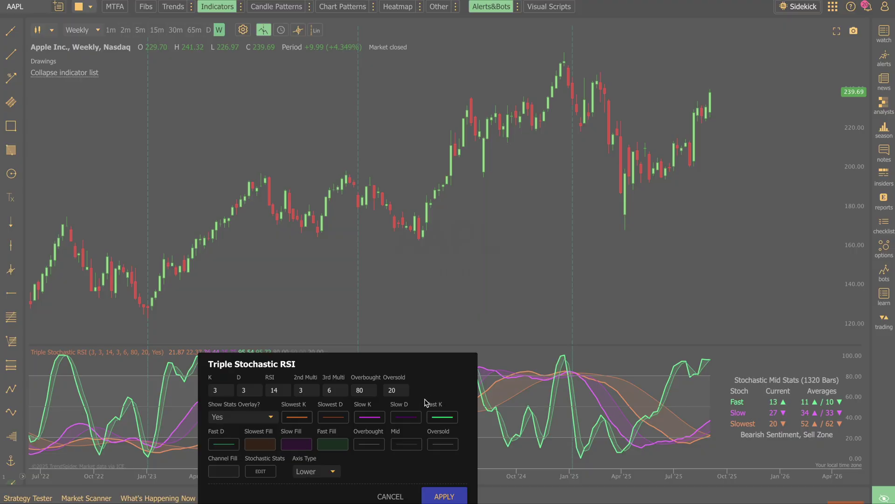
click(262, 471)
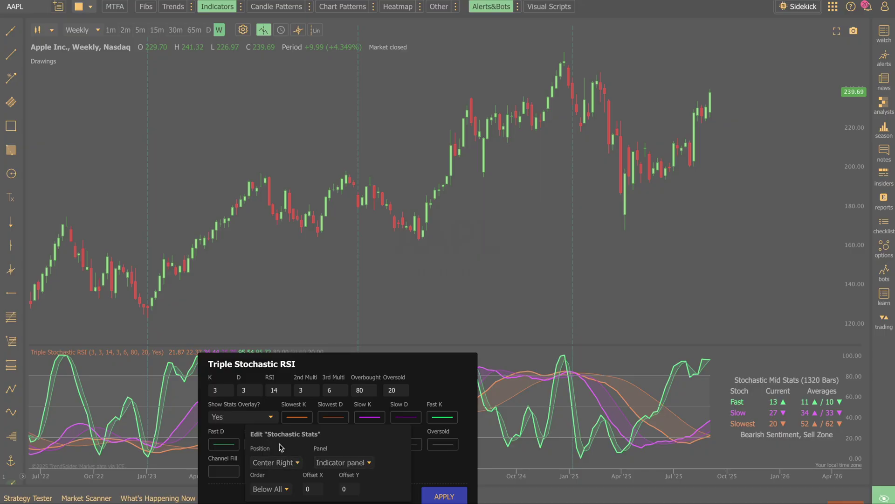
click(330, 463)
click(348, 486)
click(452, 495)
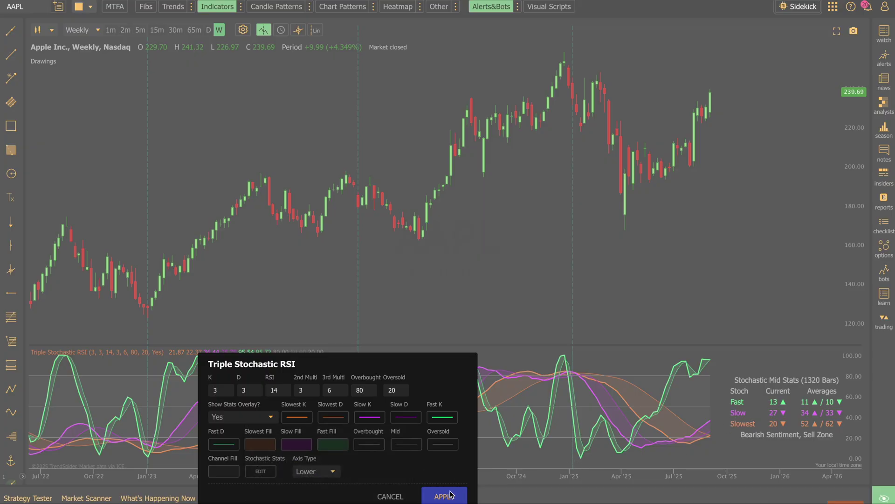
click(444, 496)
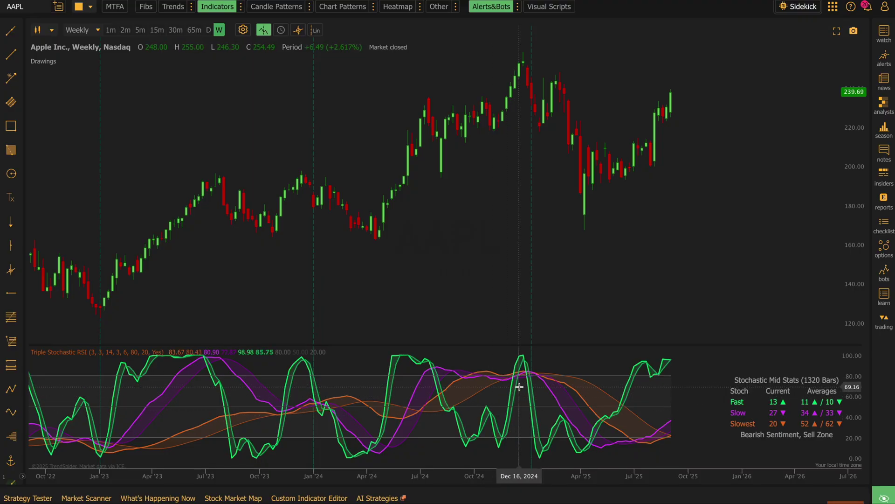
click(11, 78)
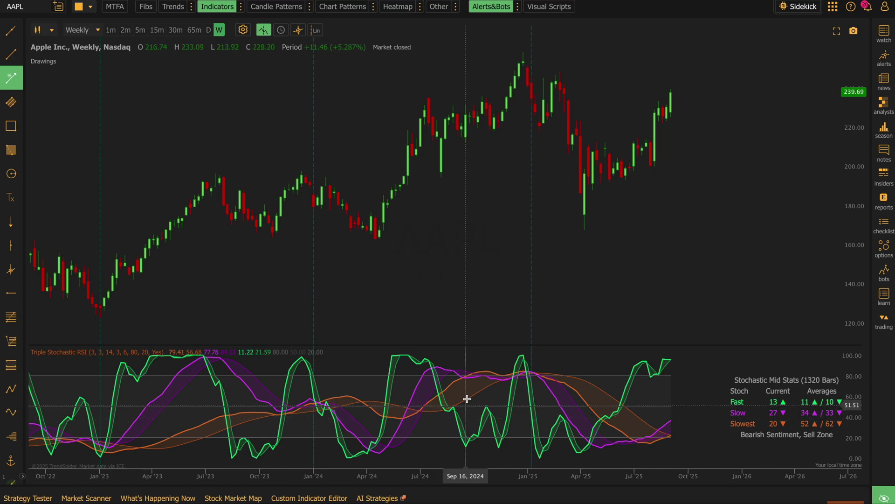
click(465, 114)
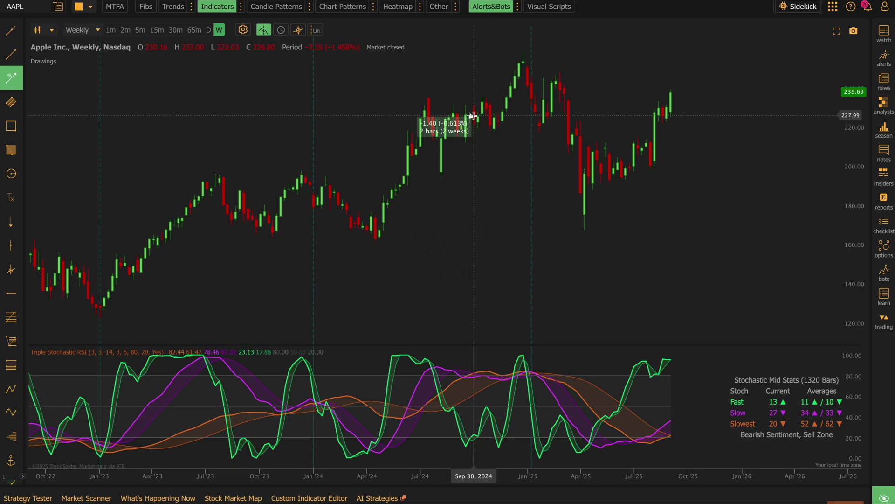
click(519, 64)
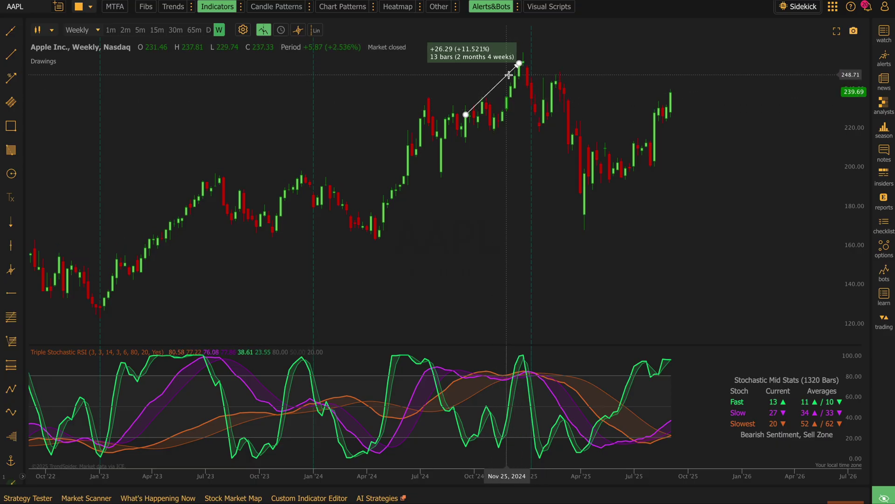
right_click(509, 74)
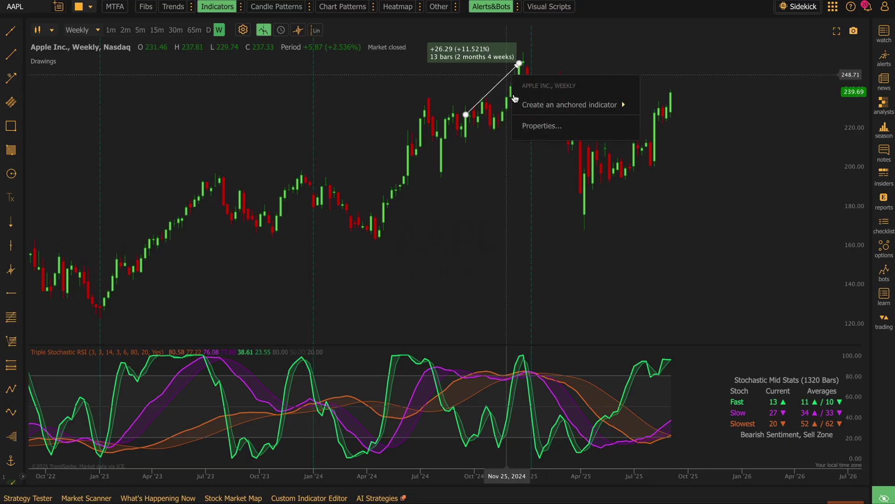
click(498, 102)
right_click(495, 91)
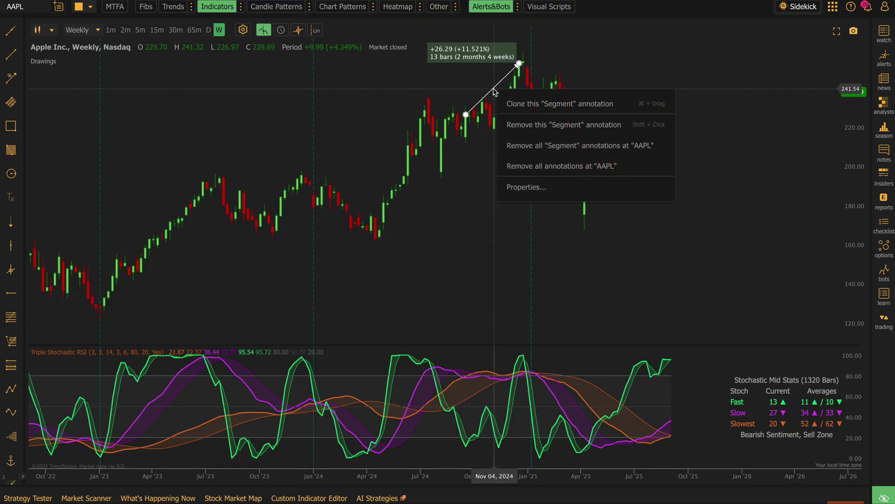
click(562, 165)
click(517, 286)
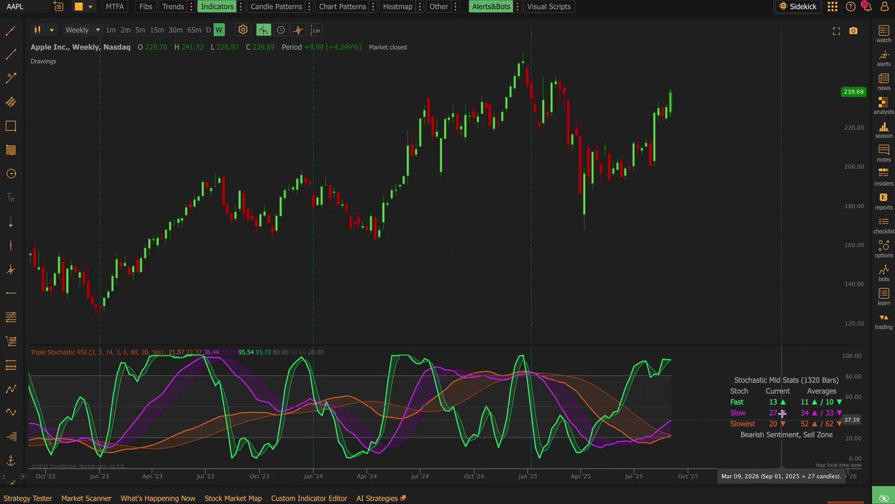
scroll(554, 359, up, 2)
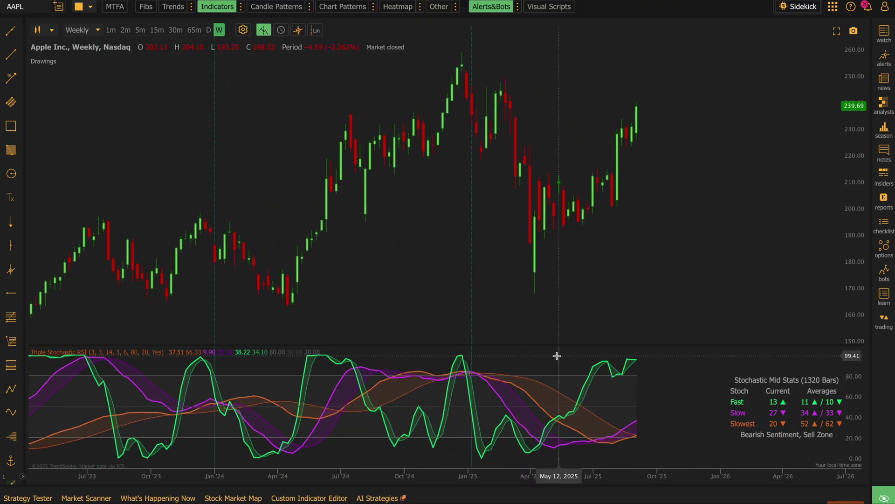
scroll(536, 382, down, 2)
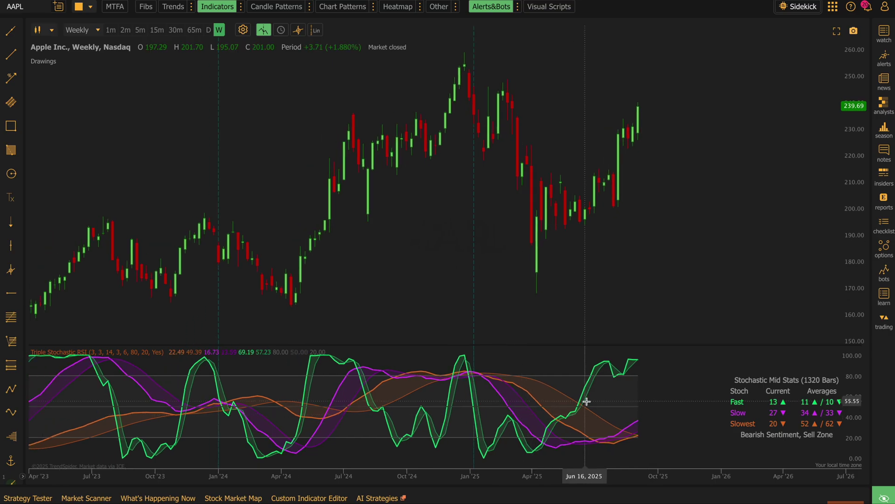
drag(608, 388, 591, 395)
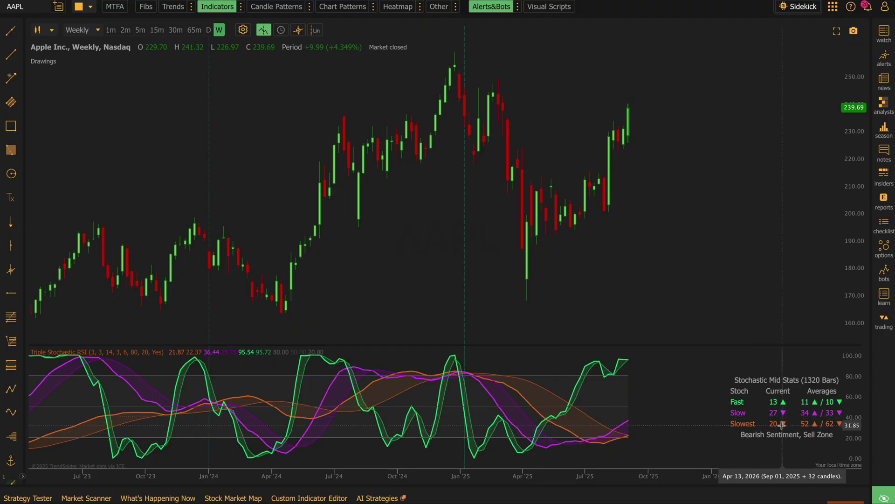
scroll(778, 424, up, 1)
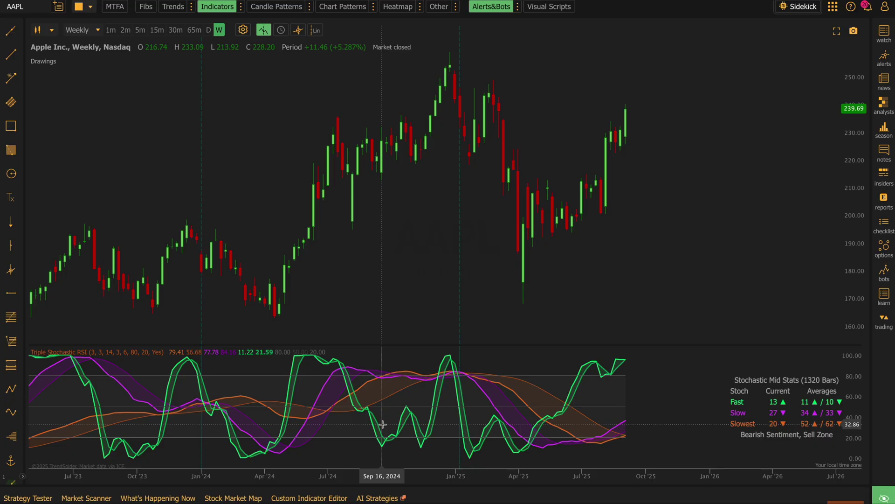
click(7, 82)
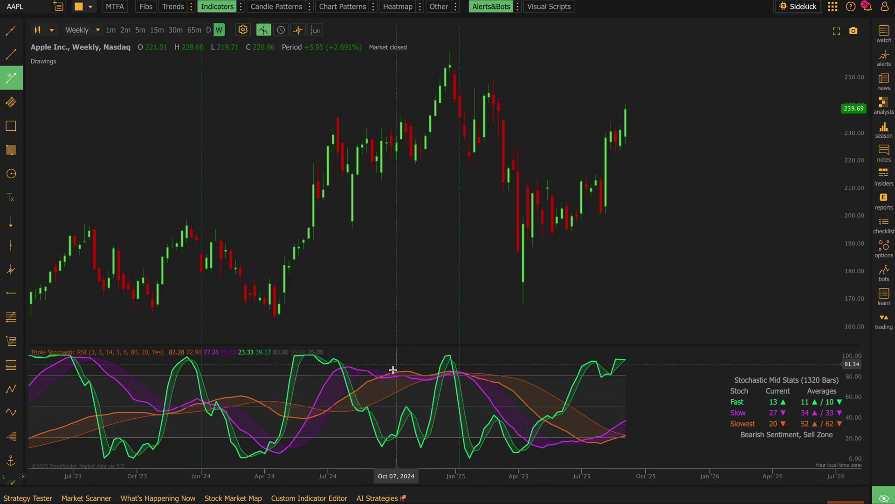
click(353, 408)
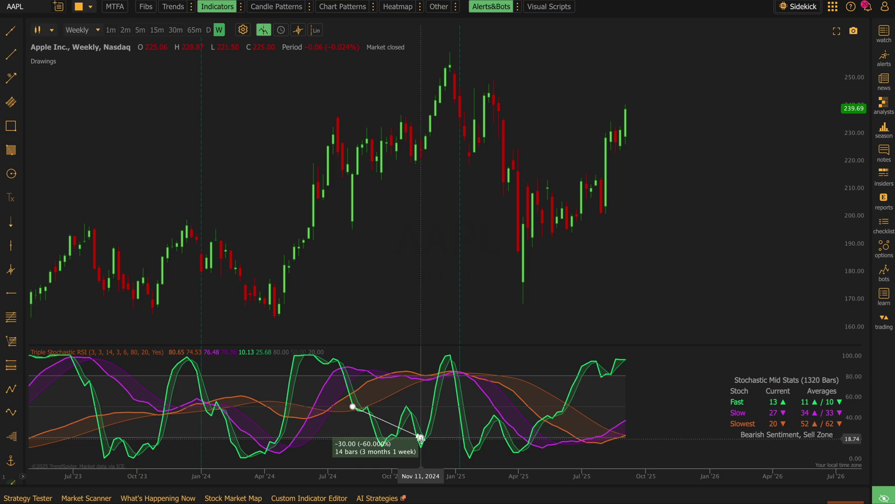
click(421, 438)
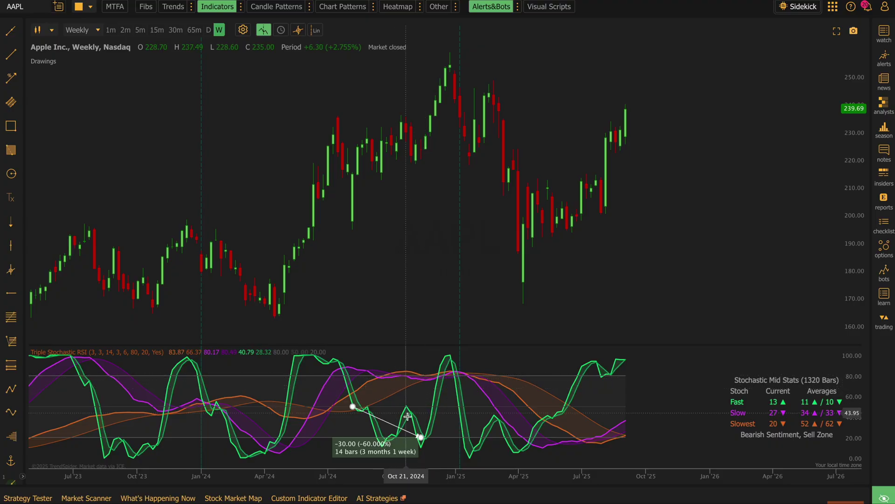
drag(421, 438, 385, 438)
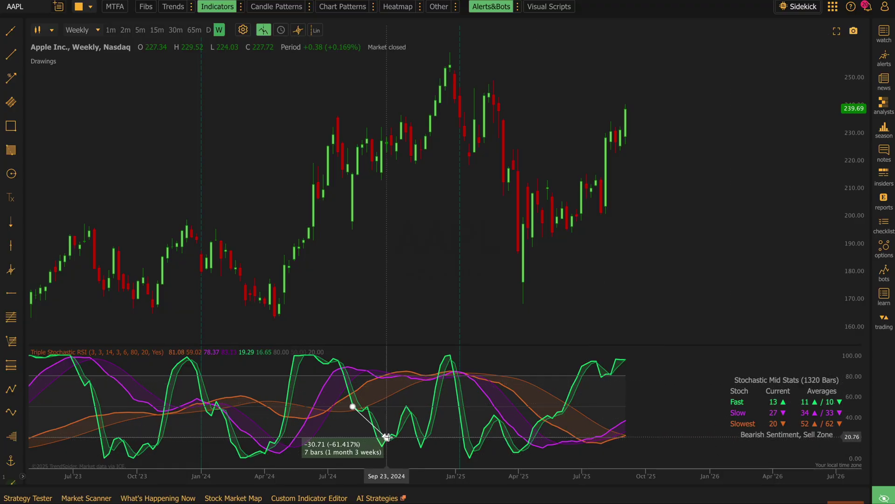
drag(387, 437, 426, 437)
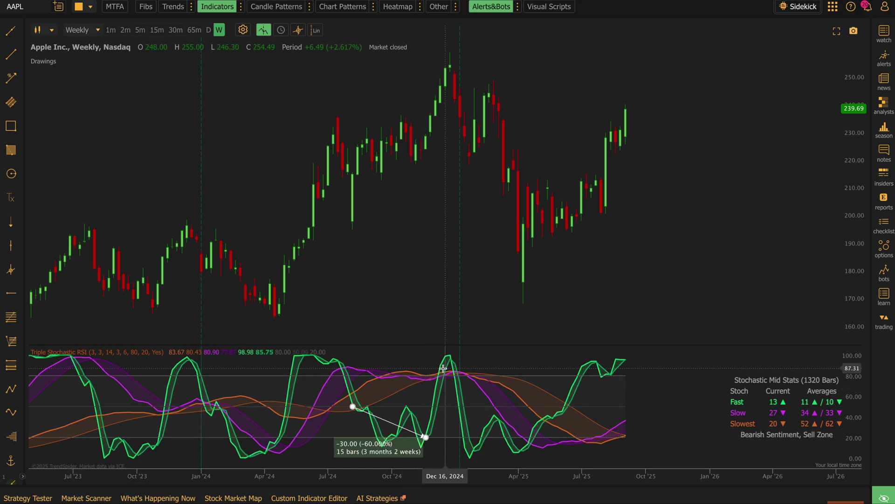
right_click(378, 417)
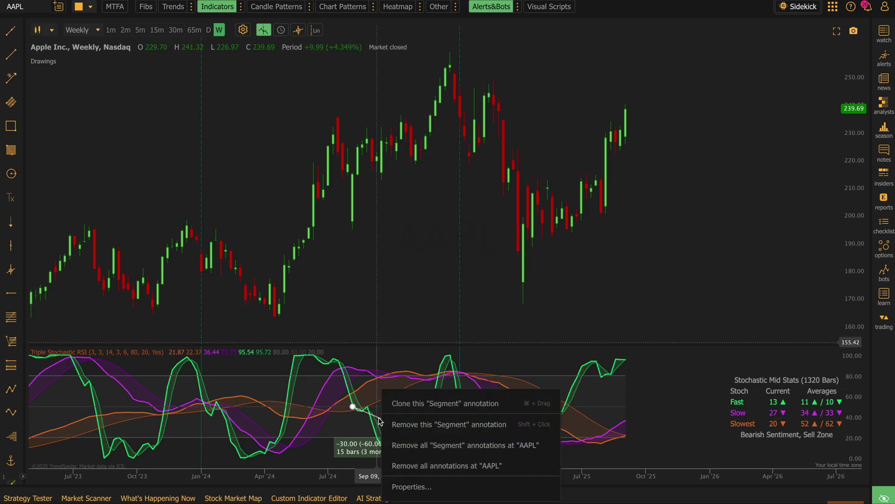
click(405, 446)
click(523, 285)
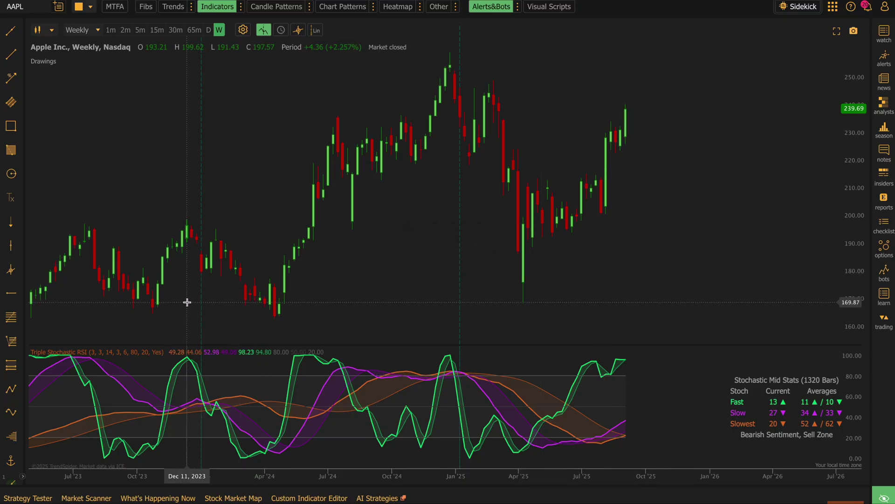
drag(185, 301, 378, 286)
drag(551, 345, 550, 344)
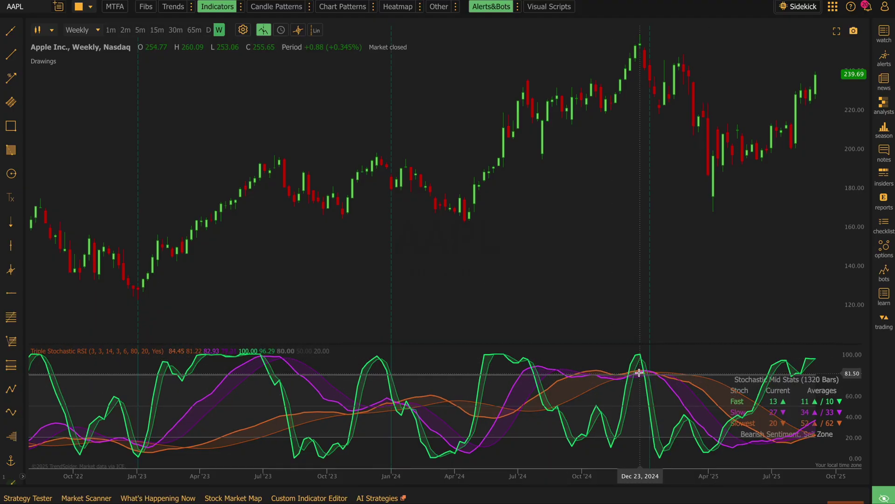
drag(639, 366, 567, 366)
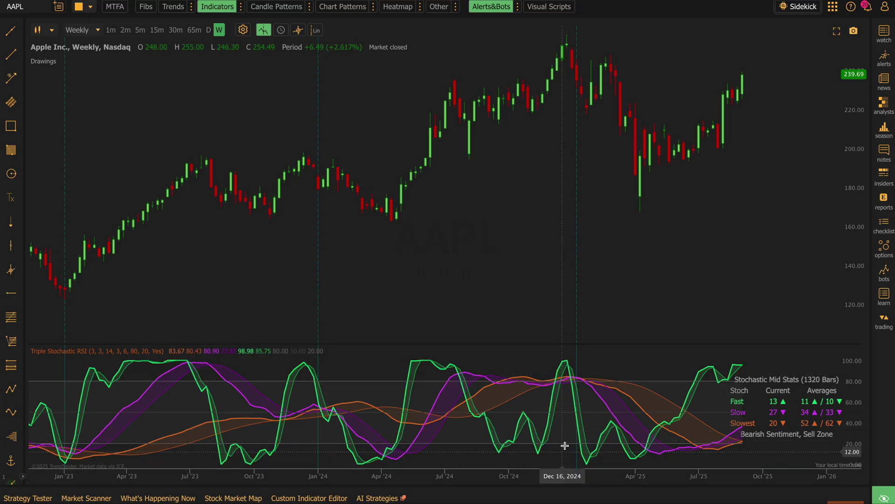
drag(565, 445, 538, 370)
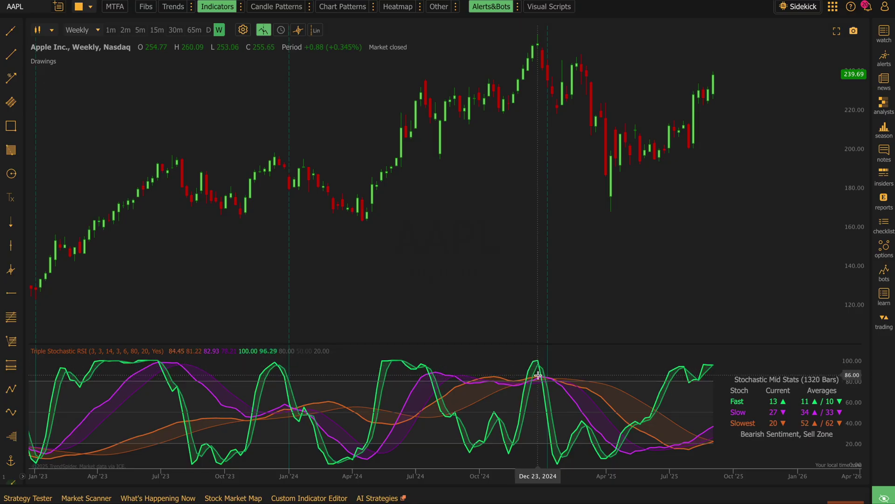
scroll(538, 375, down, 1)
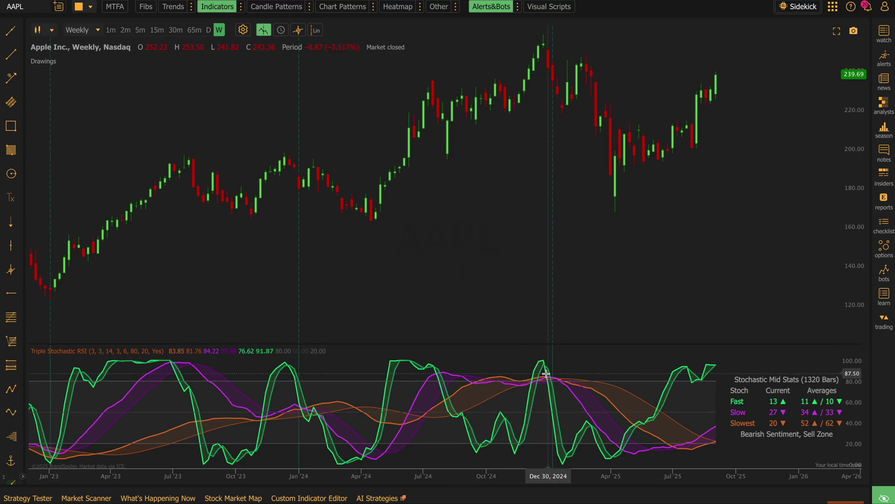
scroll(537, 373, left, 10)
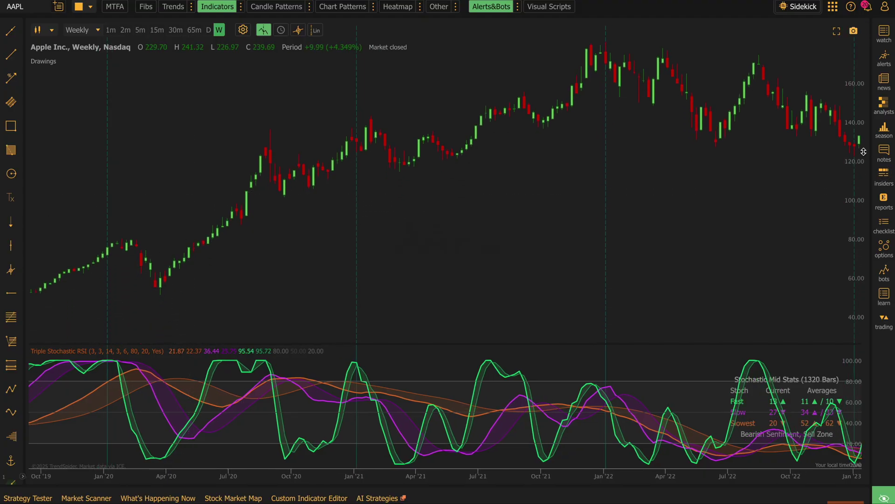
drag(864, 151, 864, 144)
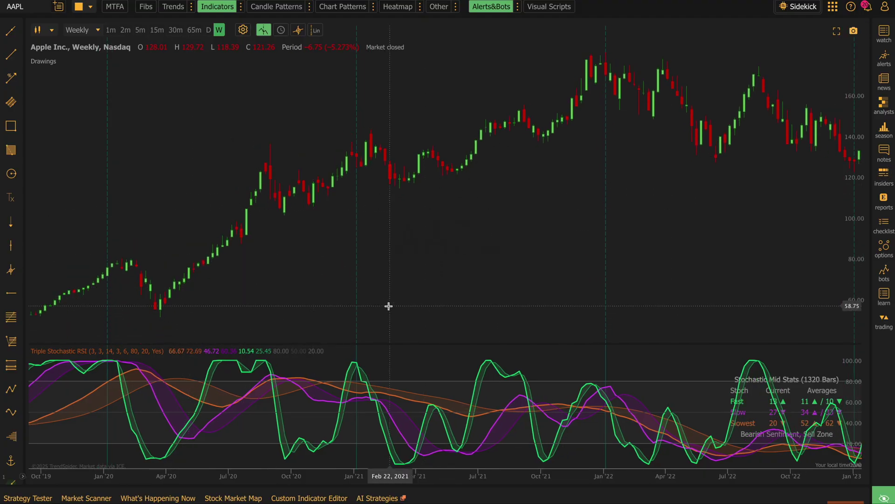
drag(389, 306, 260, 306)
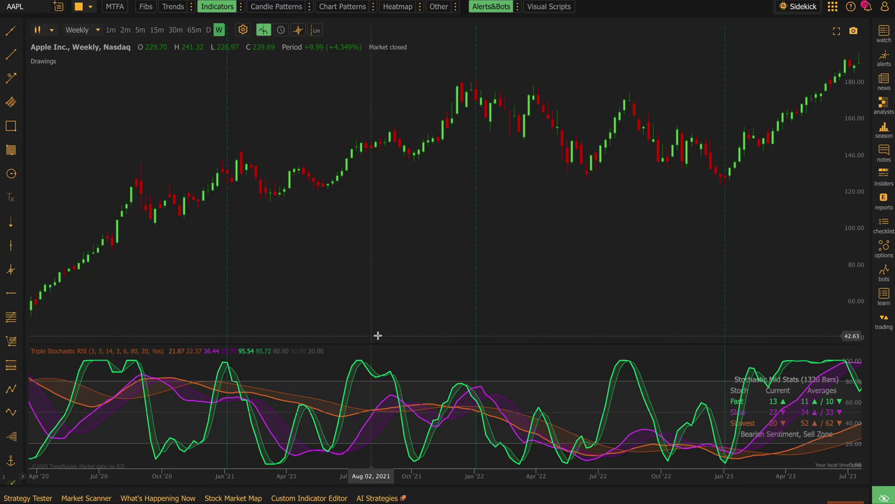
drag(490, 323, 344, 324)
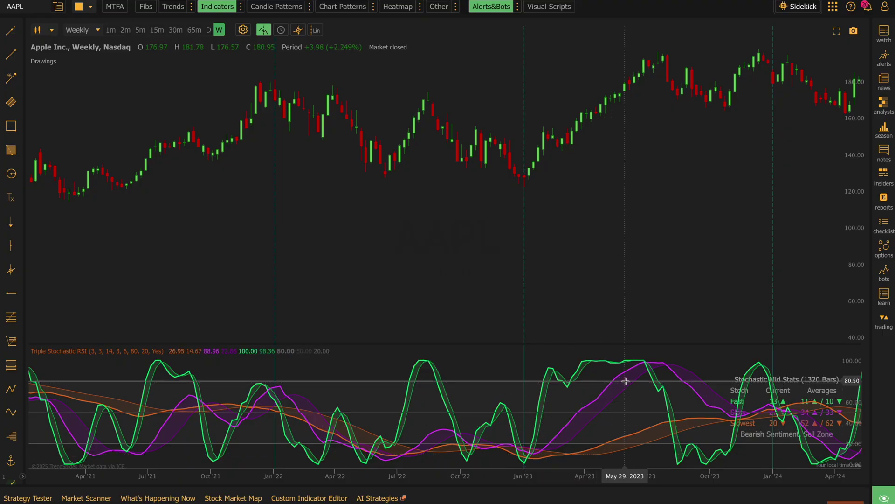
drag(624, 380, 124, 375)
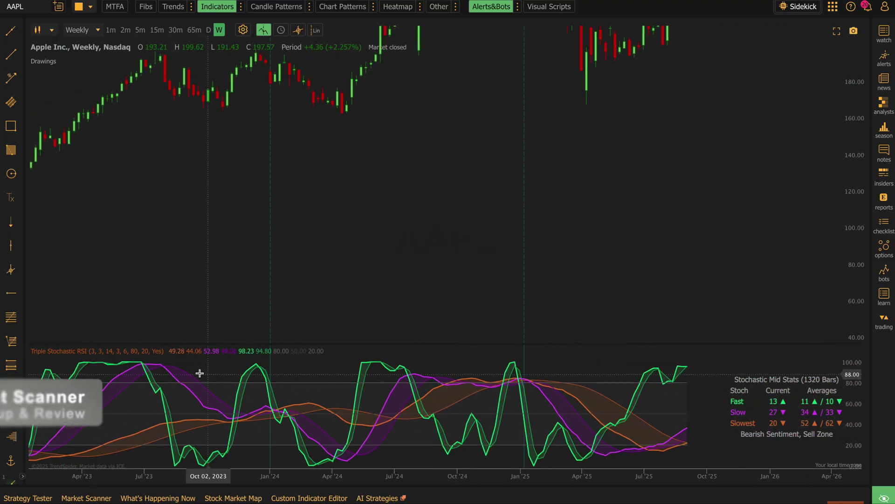
- Refit the AAPL price scale so all candles are visible
double_click(853, 103)
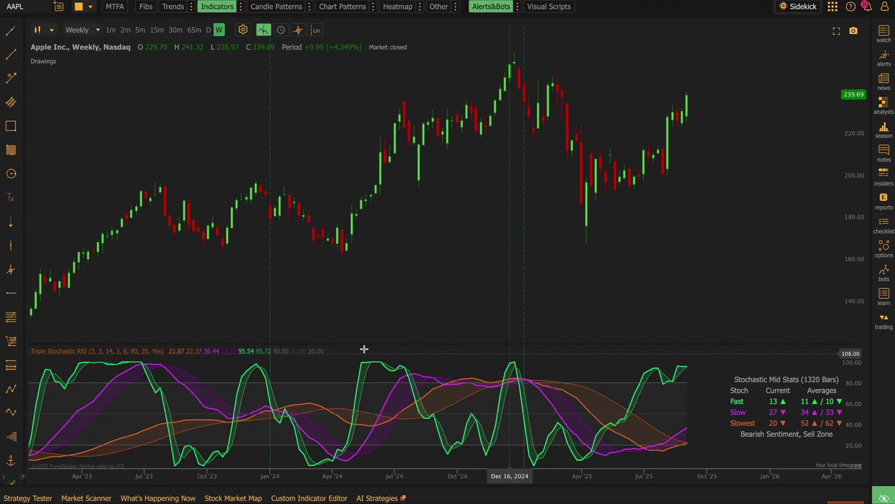
- Open the Market Scanner, enlarge the stochastic pane, and add a new Weekly Indicator condition
click(74, 497)
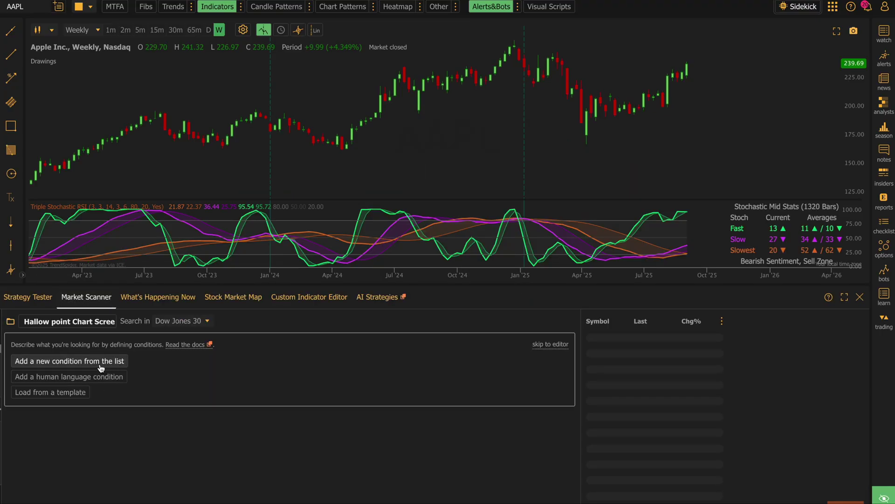
drag(111, 200, 111, 167)
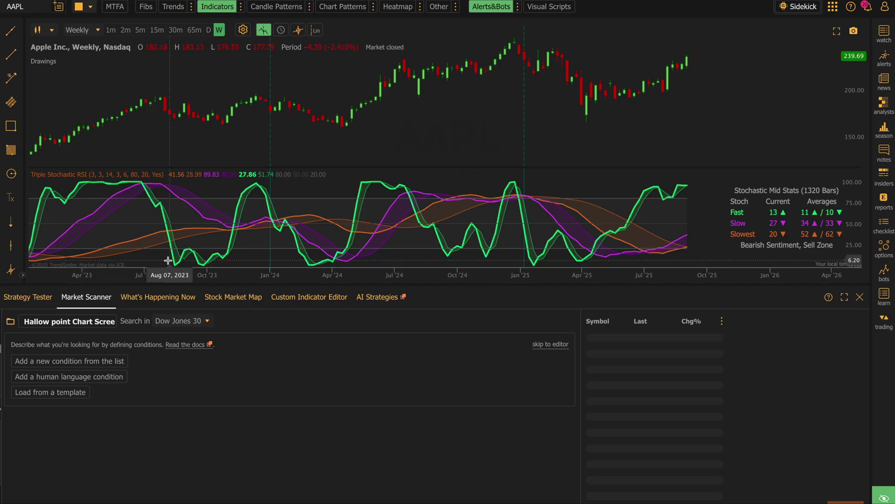
click(78, 361)
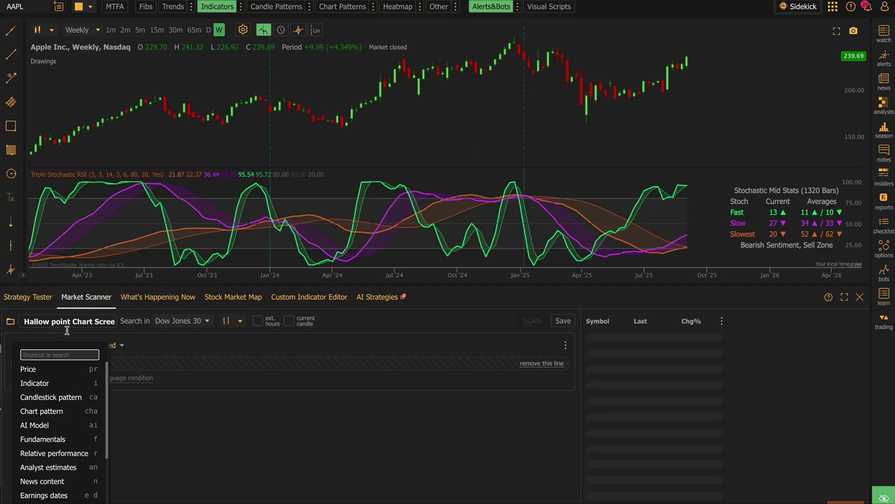
click(36, 386)
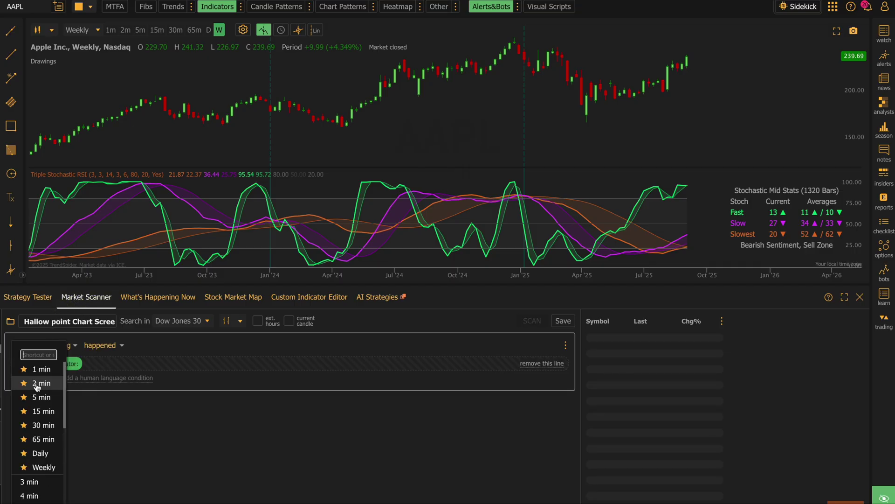
scroll(41, 412, down, 1)
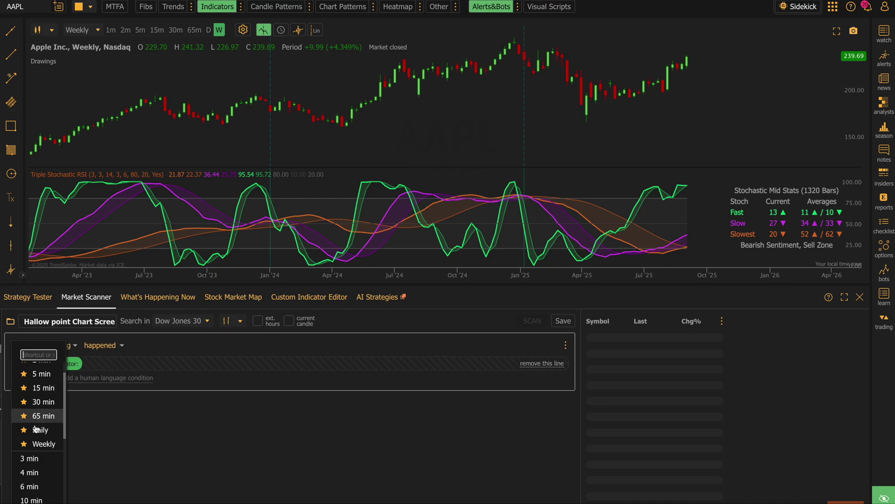
click(41, 444)
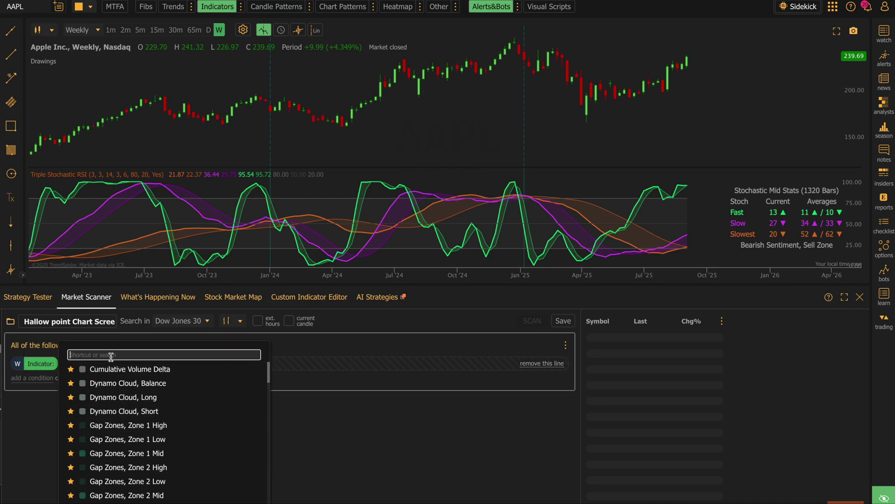
- Search 'triple' and pick Triple Stochastic RSI, Fast Stoch At/Over Average Above Streak
text(triple)
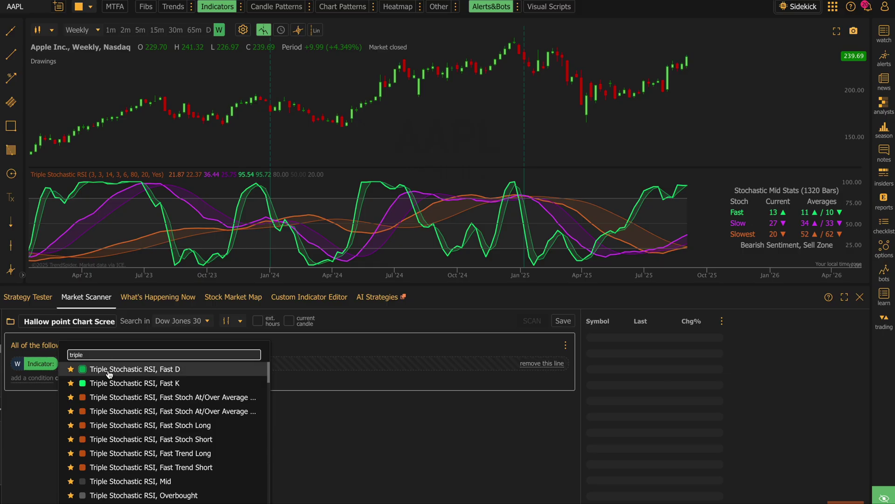
scroll(131, 385, down, 5)
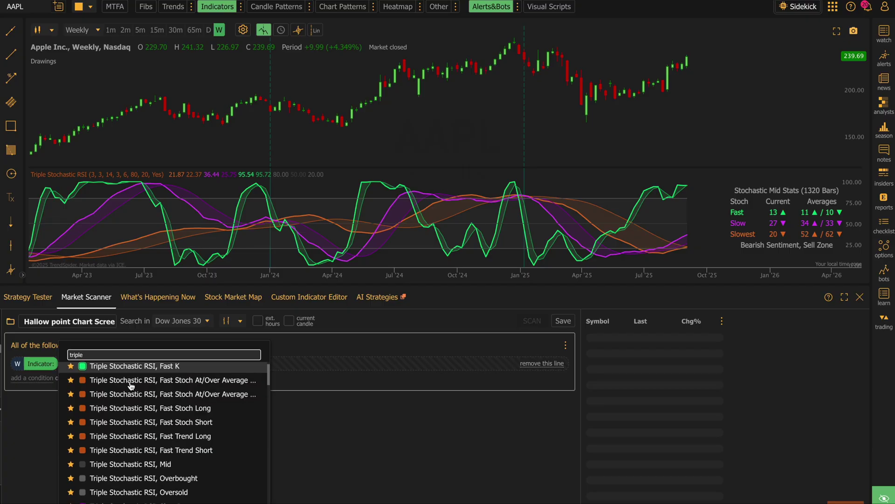
scroll(131, 385, up, 4)
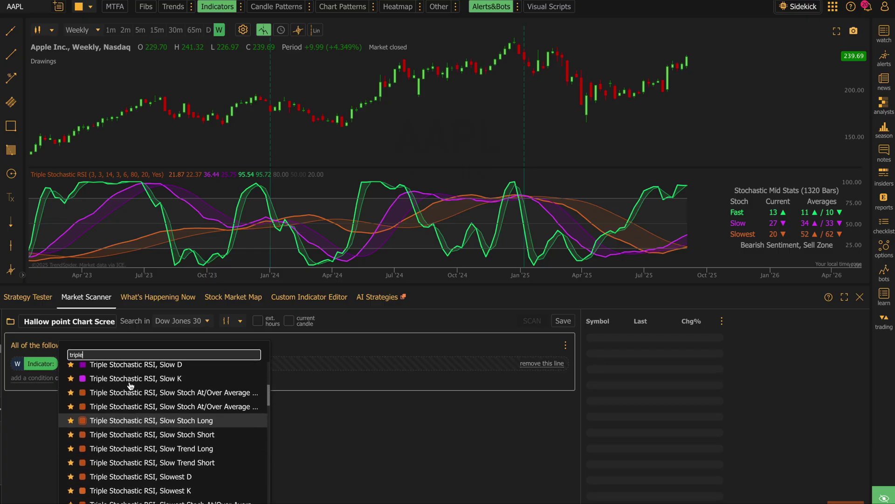
scroll(133, 392, up, 3)
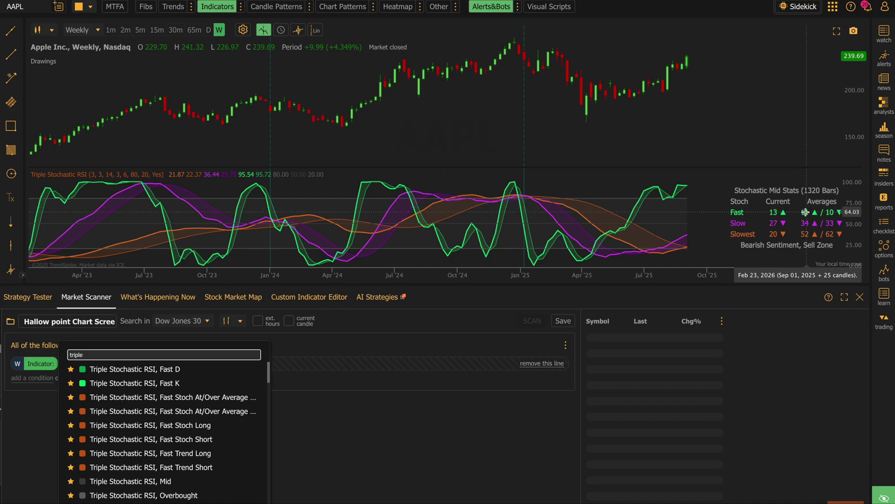
click(201, 396)
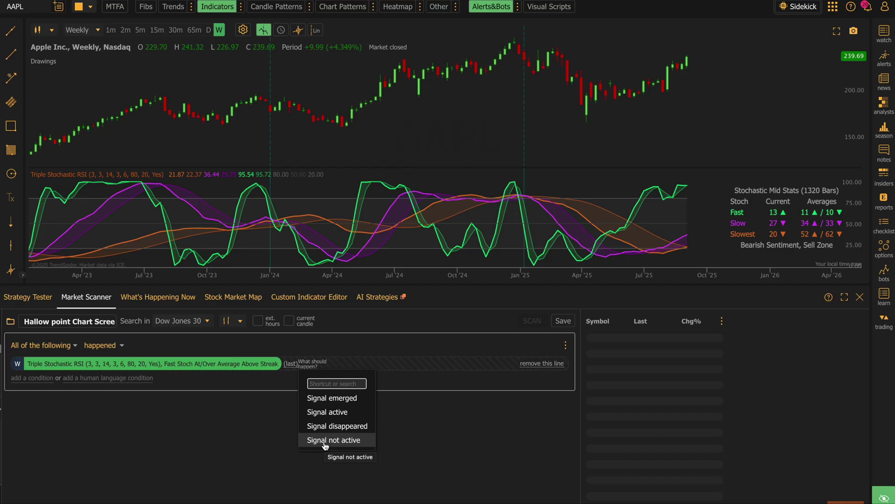
- Set the condition's trigger to Signal active and tick the current candle checkbox
click(326, 412)
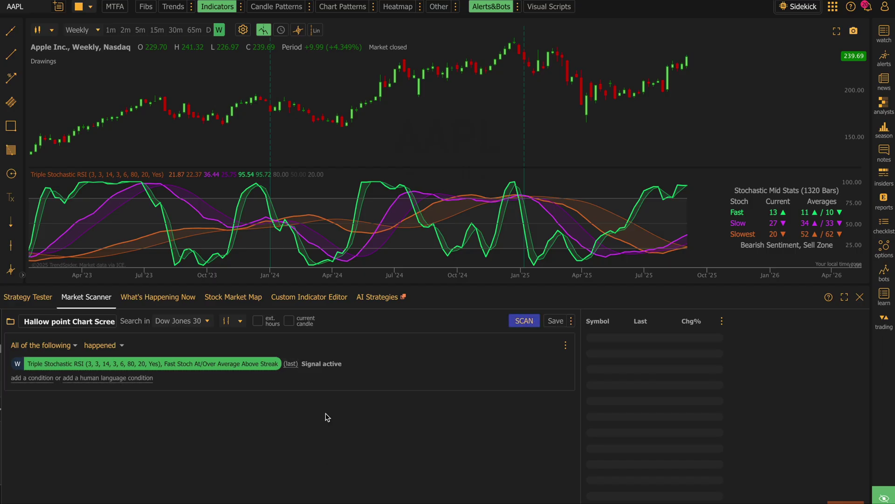
click(289, 322)
click(289, 322)
click(290, 322)
- Scan the Dow Jones 30, open the AMZN then GS charts from the results, and enlarge the chart
click(528, 321)
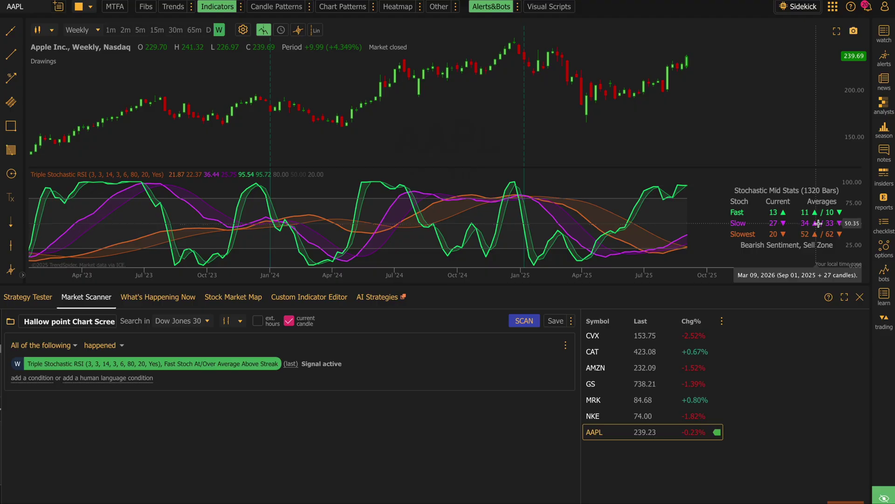
click(615, 372)
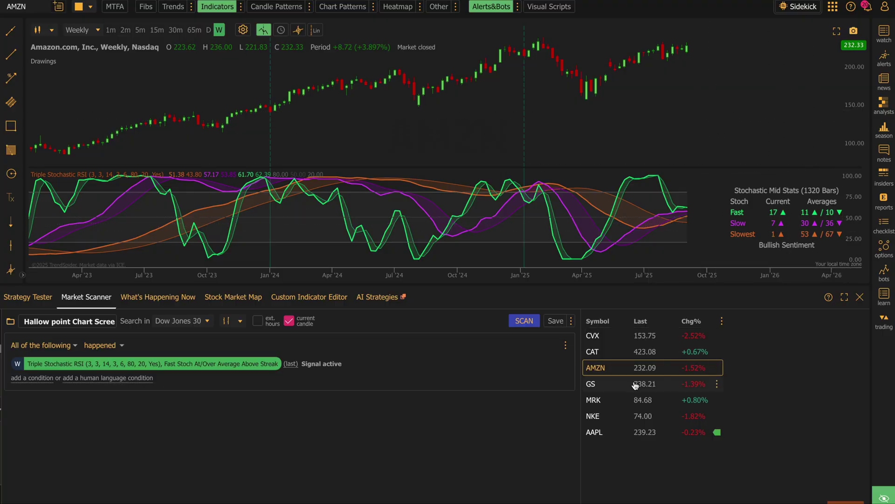
click(611, 385)
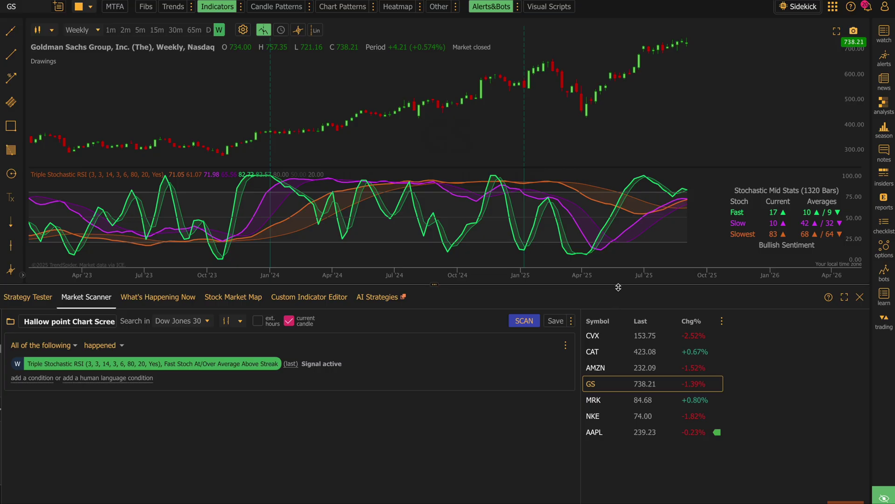
drag(619, 284, 609, 378)
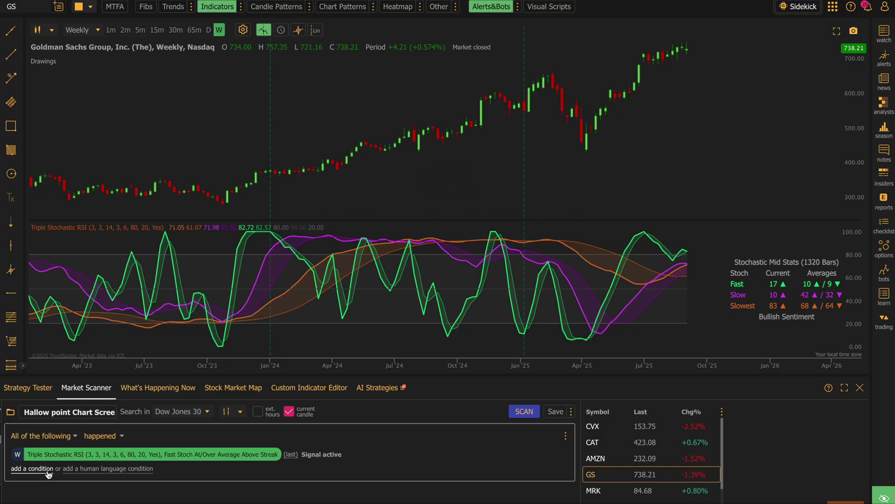
- Duplicate the streak condition as a Daily copy, scan with no matches, then disable the Daily row
click(548, 455)
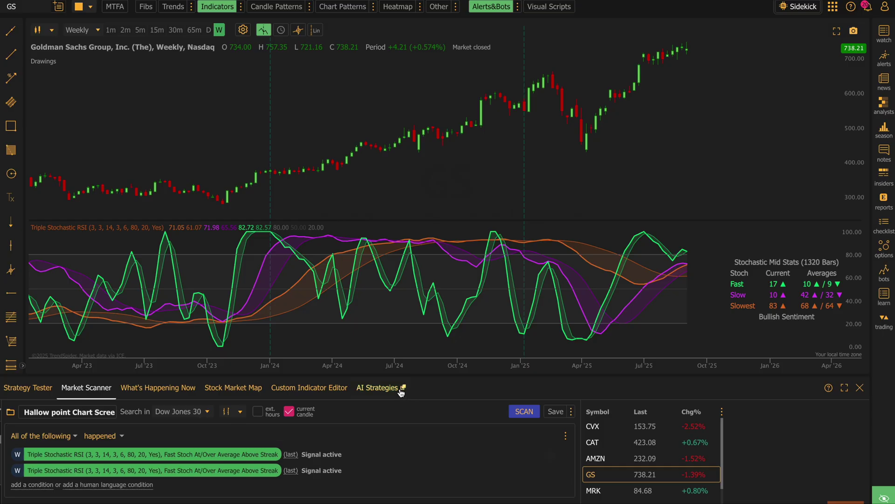
drag(413, 374, 413, 318)
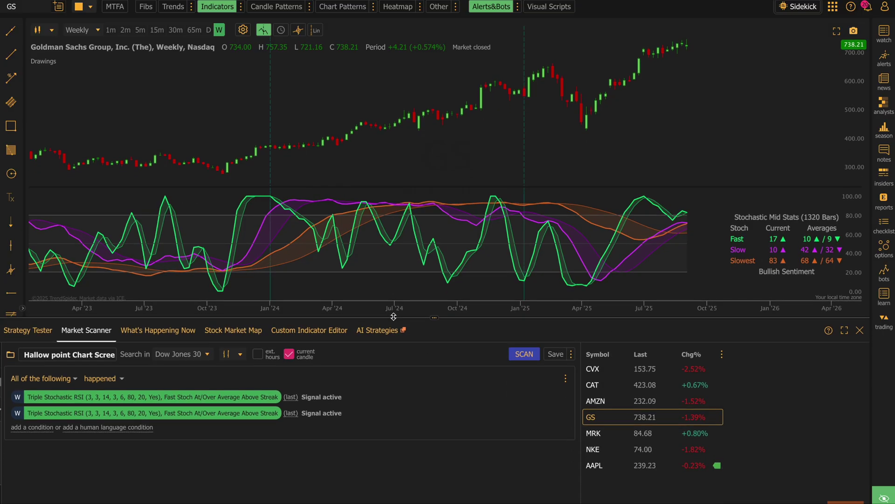
click(17, 414)
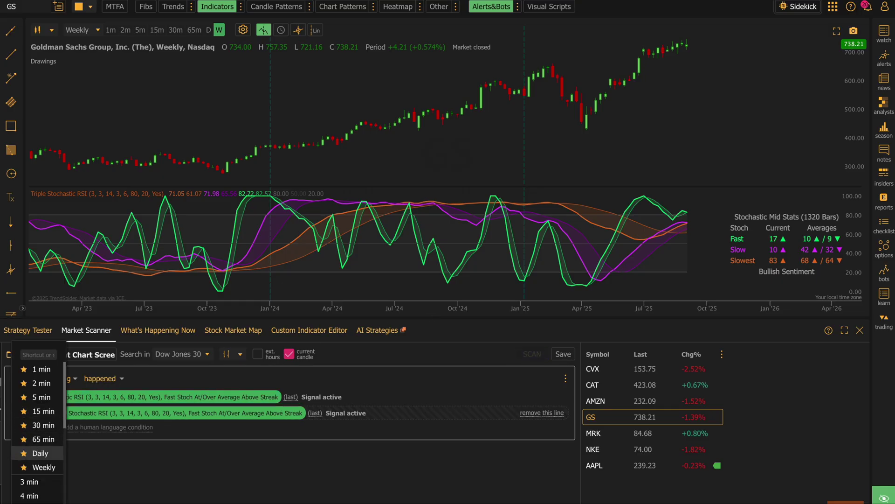
click(34, 453)
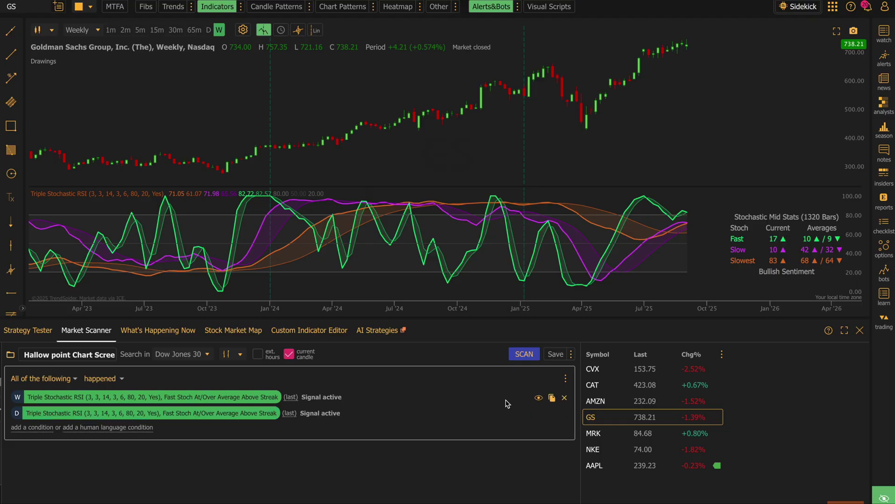
click(525, 357)
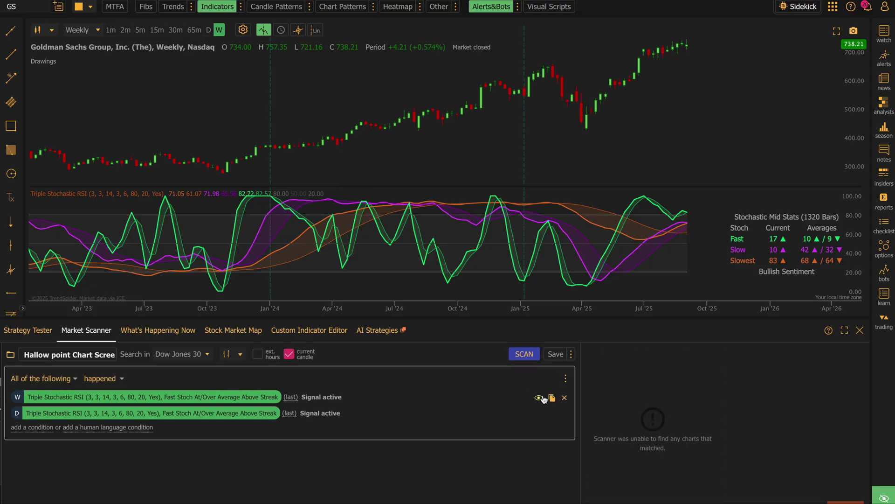
click(538, 416)
- Rescan with only the weekly condition, switch it to Signal not active, and scan again
click(524, 354)
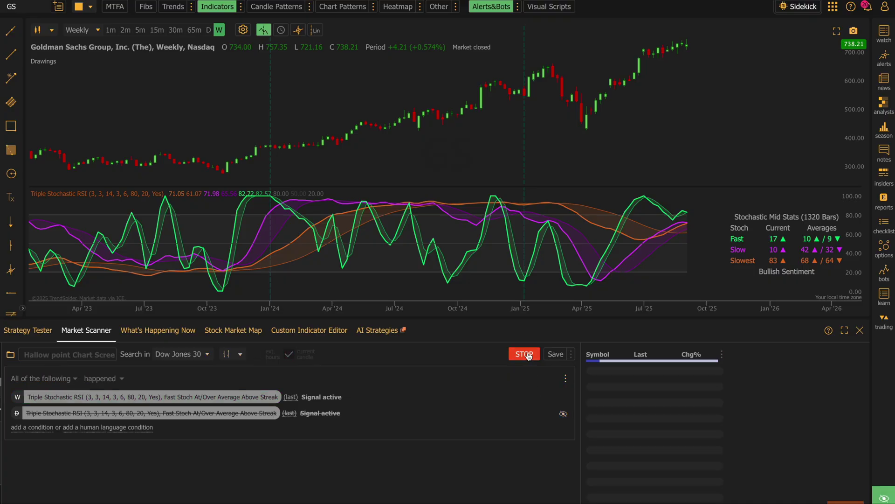
click(308, 396)
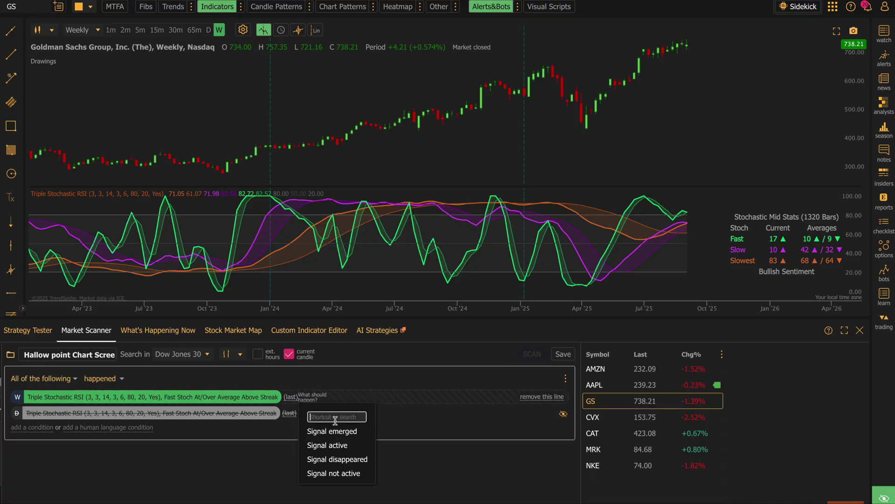
click(332, 468)
click(524, 354)
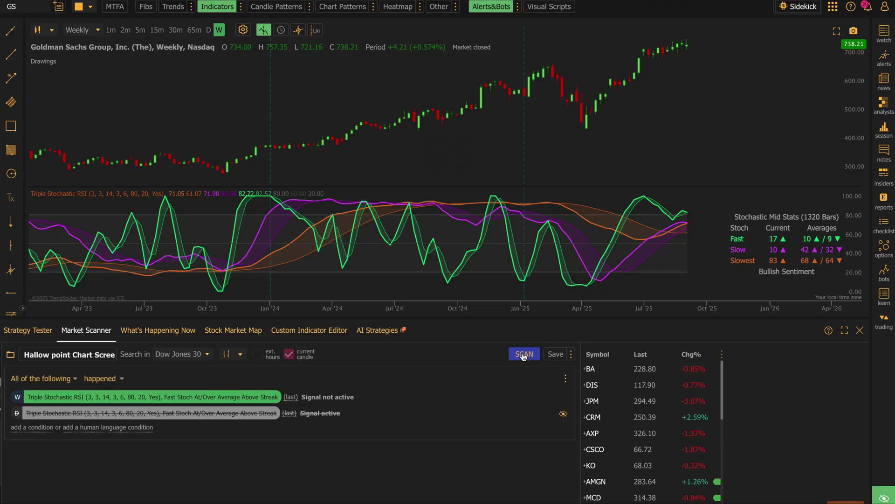
- Open Microsoft's chart from the new results and enlarge the chart panes
scroll(618, 425, down, 1)
scroll(618, 425, down, 2)
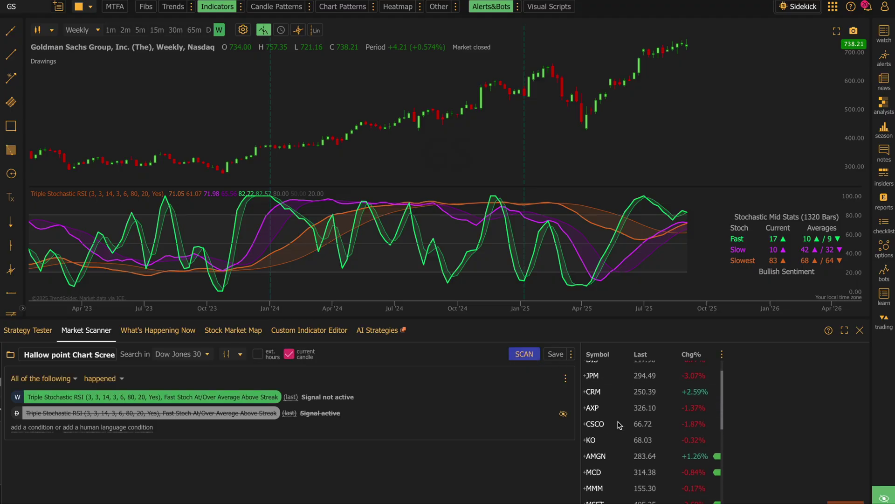
click(611, 482)
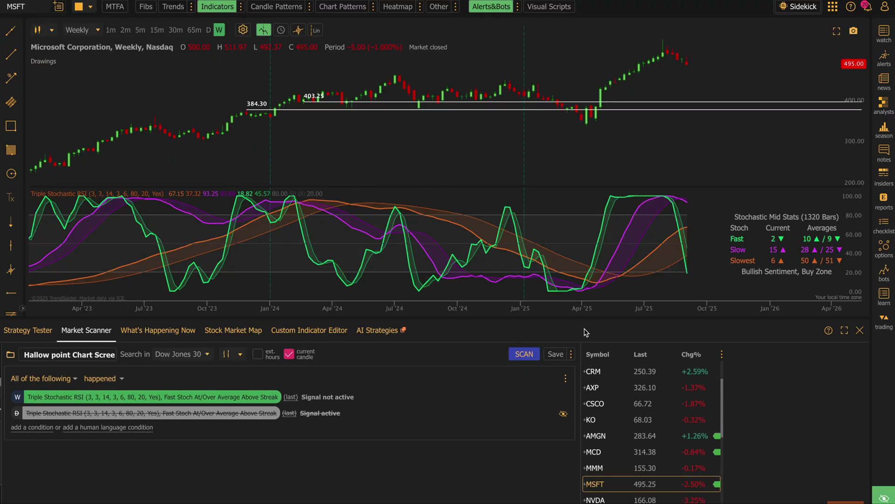
drag(576, 322, 576, 384)
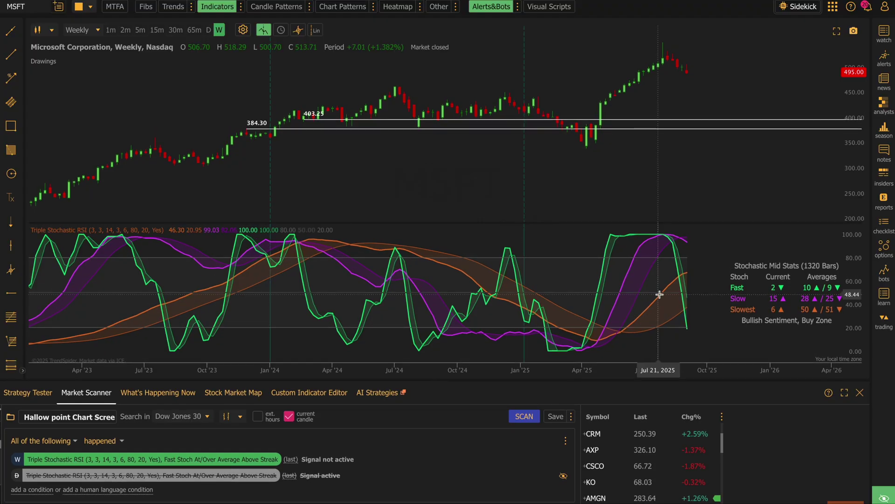
- Draw a trend line on Microsoft from Apr 28, 2025 to Aug 25, 2025, measuring +17.364%
scroll(659, 296, up, 3)
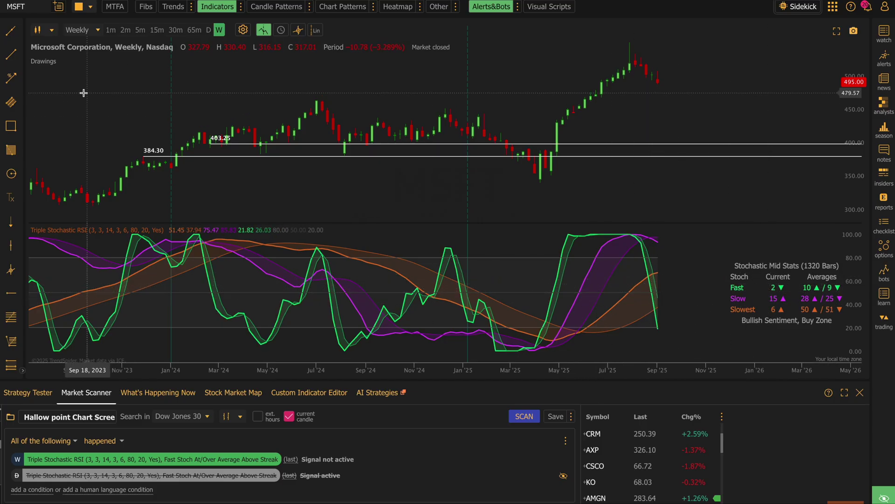
click(11, 78)
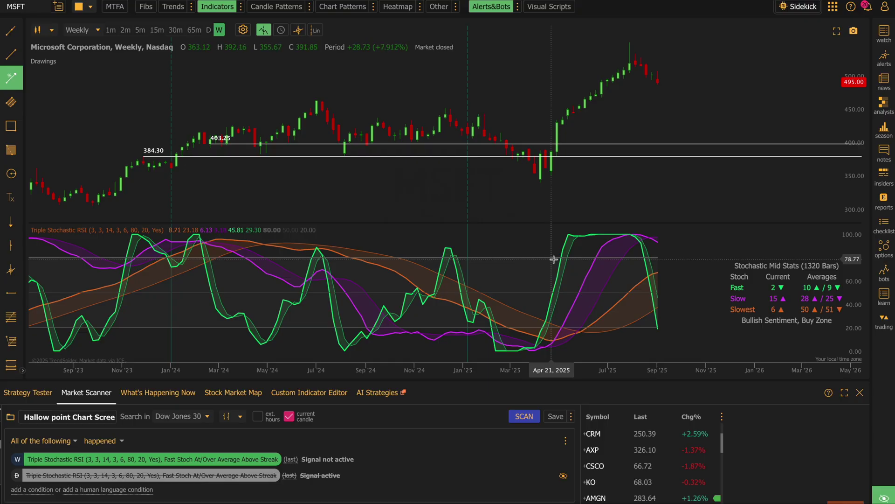
click(557, 121)
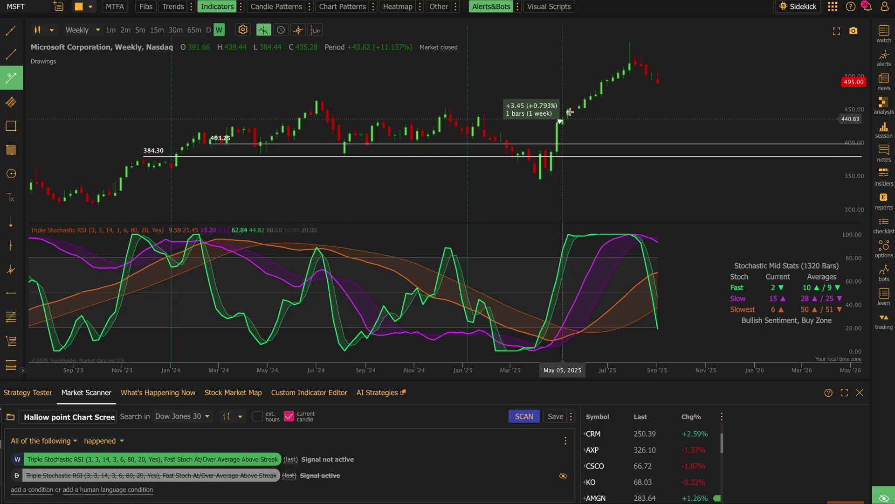
click(652, 73)
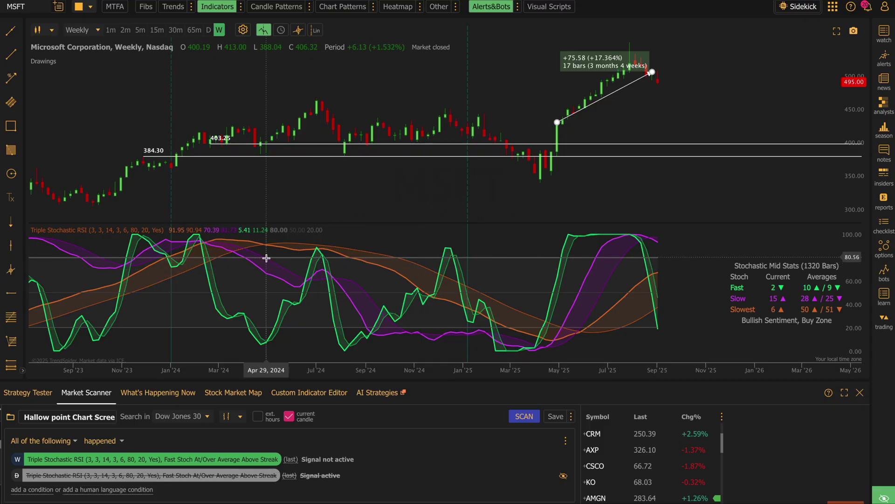
- Pan, rescale and zoom the Microsoft weekly chart onto early 2024 onward, with MSFT in the scan results
scroll(326, 256, down, 6)
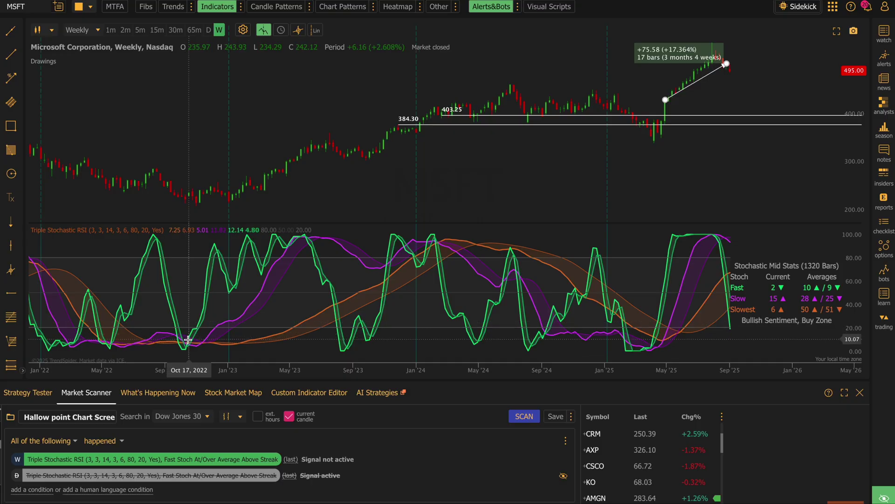
drag(187, 339, 388, 335)
scroll(388, 335, up, 1)
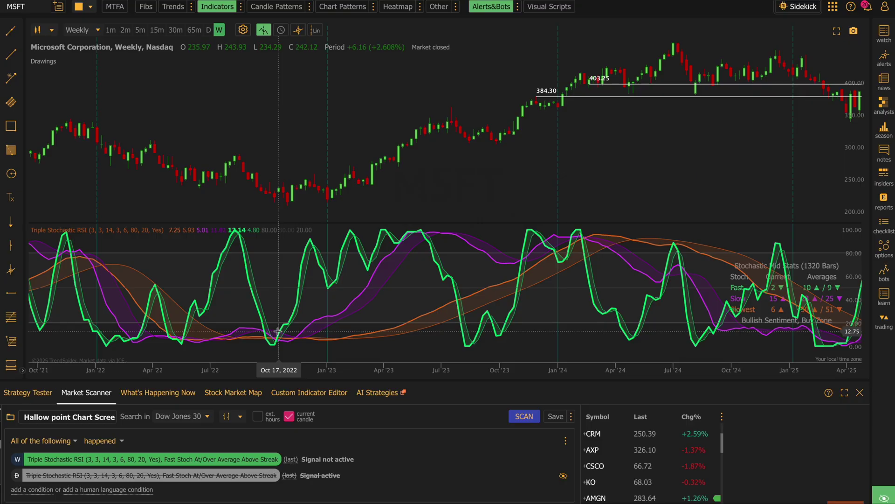
drag(592, 261, 265, 175)
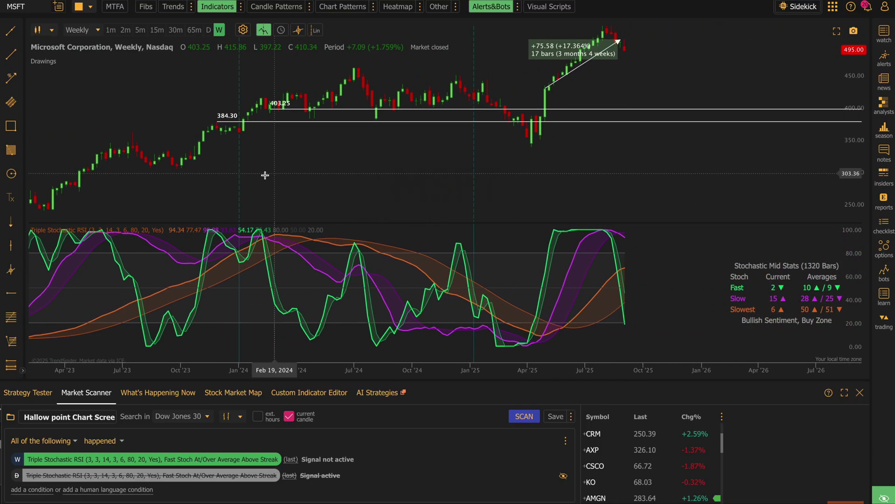
drag(573, 118, 580, 150)
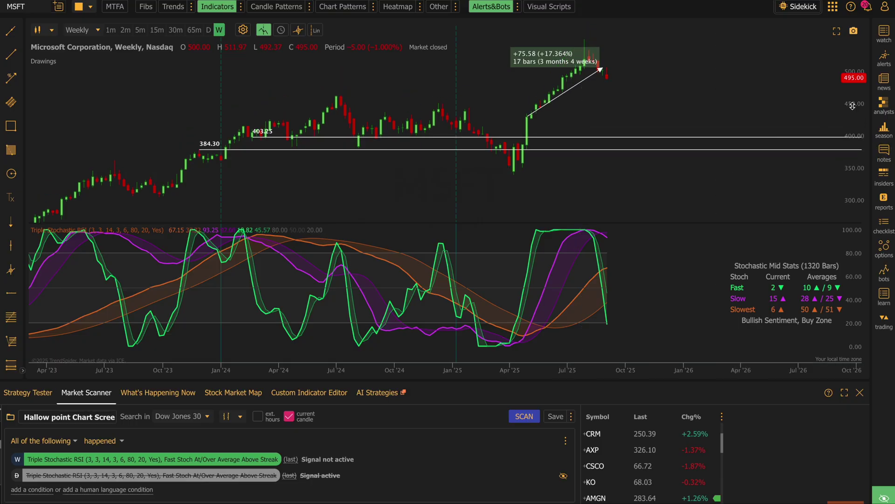
drag(852, 106, 853, 112)
scroll(729, 96, up, 3)
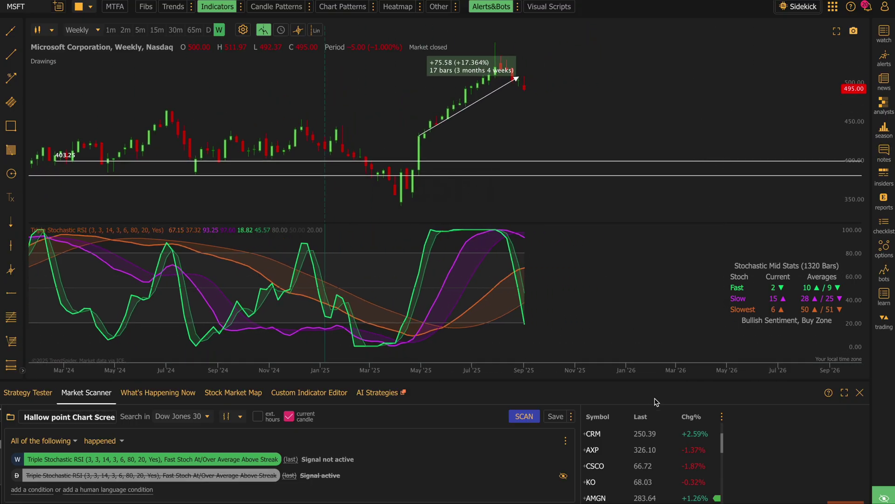
scroll(632, 457, down, 3)
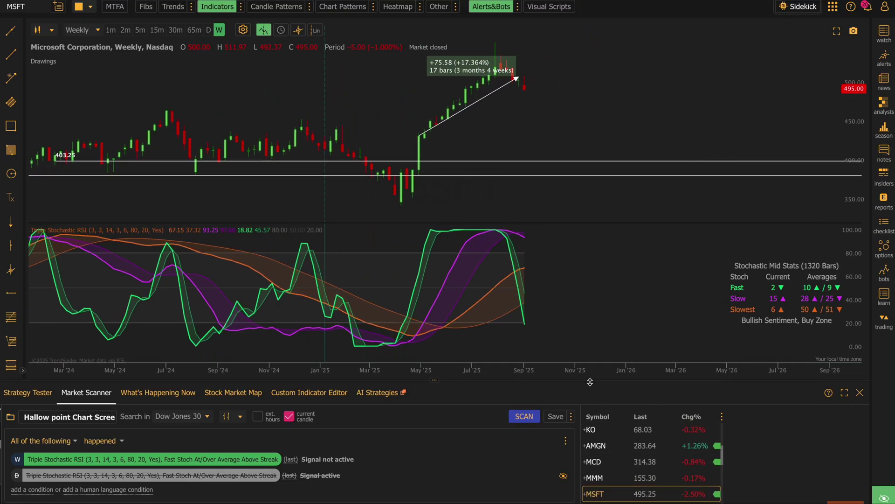
- Enlarge the scanner panel and open NVDA's weekly chart from the Dow Jones 30 scan matches
drag(590, 381, 590, 299)
scroll(593, 396, down, 2)
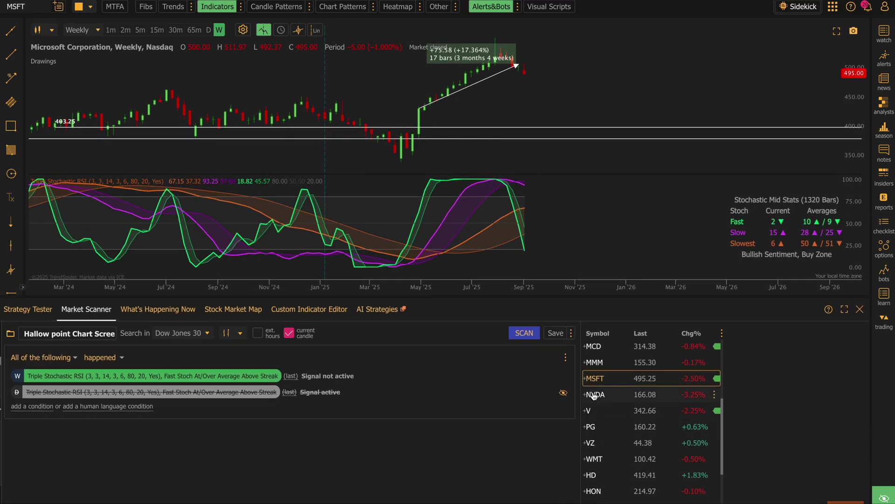
click(594, 395)
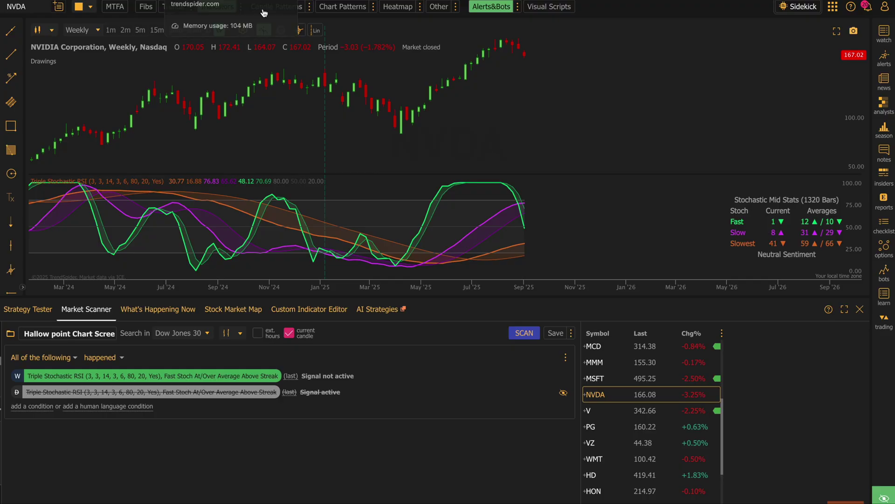
- Shrink the scanner and check the Triple Stochastic RSI settings (3, 3, 14, 3, 6, 80, 20) unchanged
drag(786, 300, 786, 390)
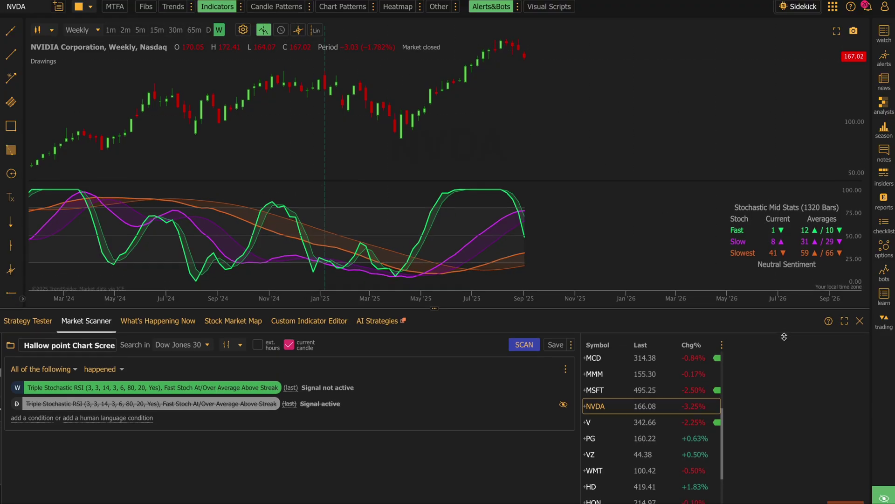
click(240, 8)
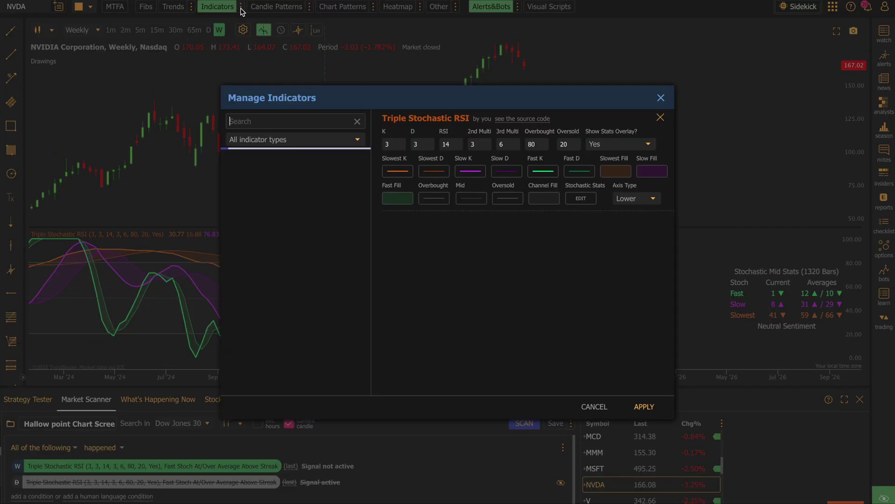
text(triple)
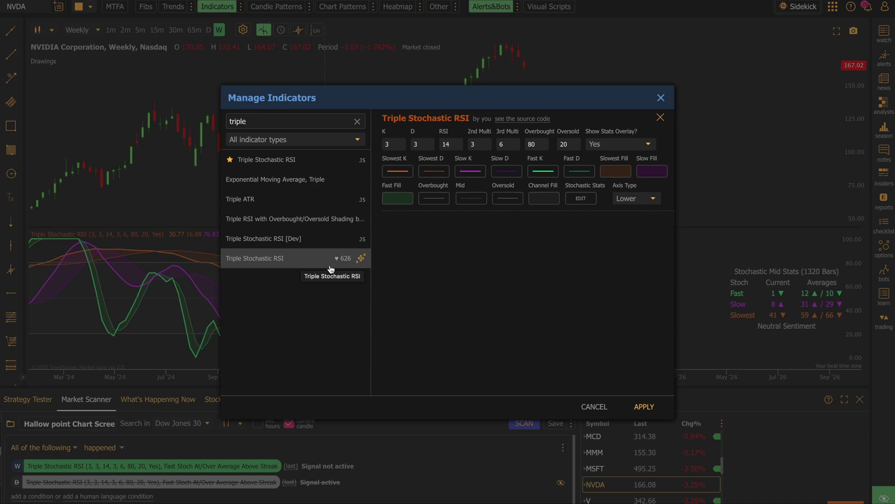
click(610, 412)
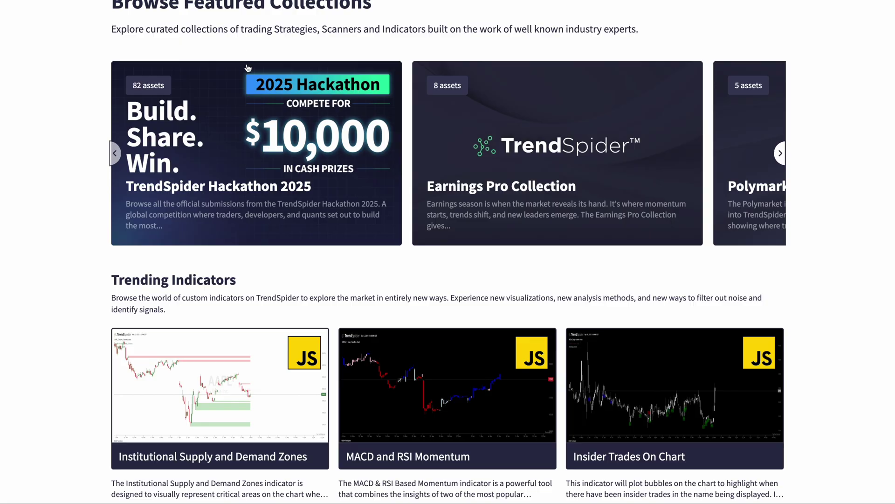
- Search the Store for 'stoch' and open the Triple Stochastic RSI page from the 3 results
scroll(247, 68, up, 3)
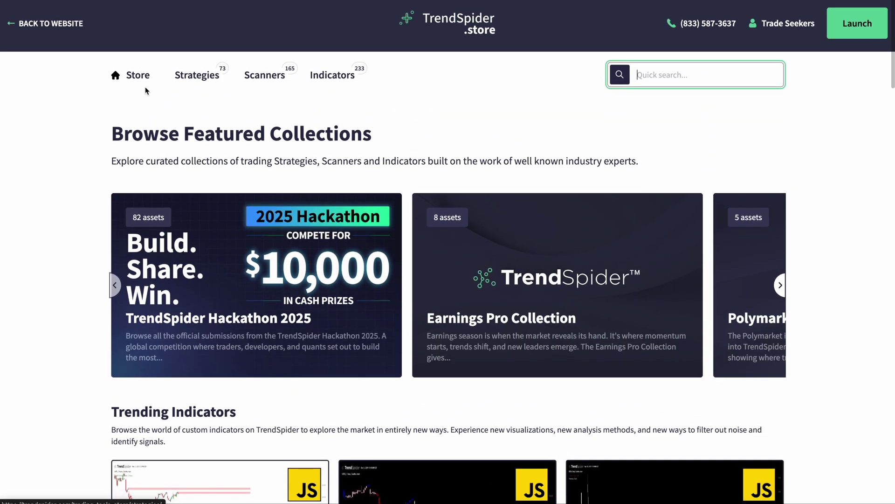
text(stoch)
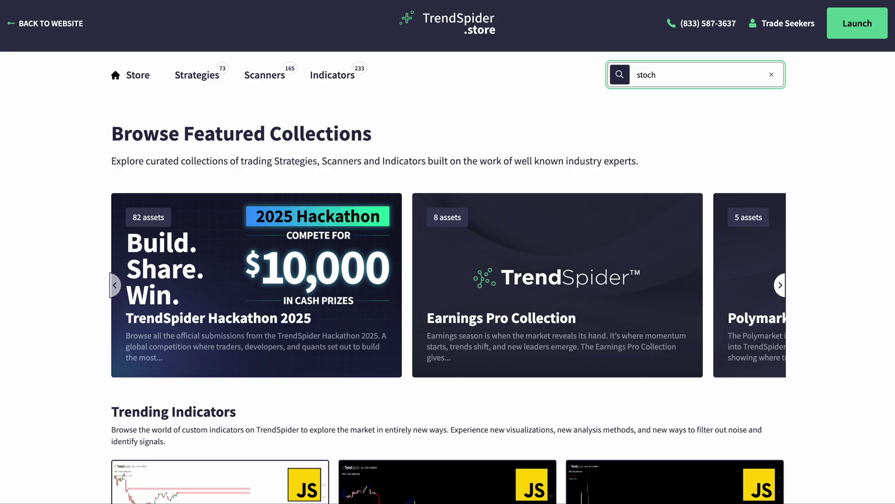
key(Return)
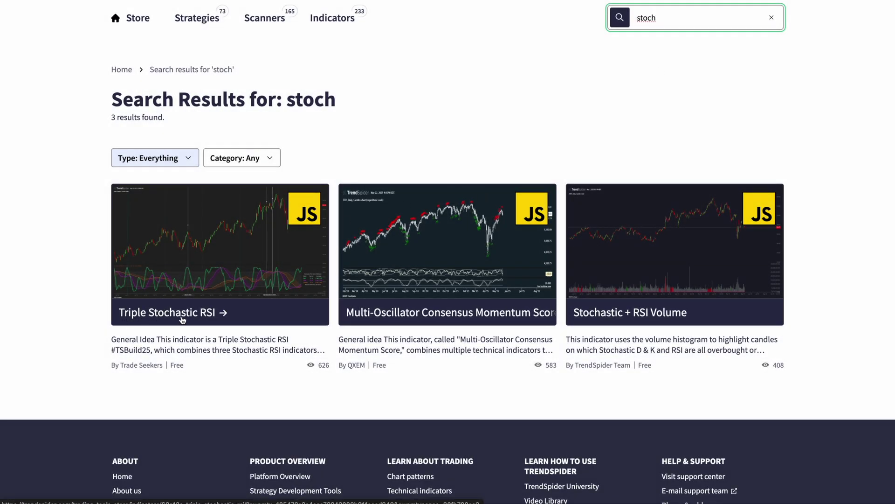
click(144, 318)
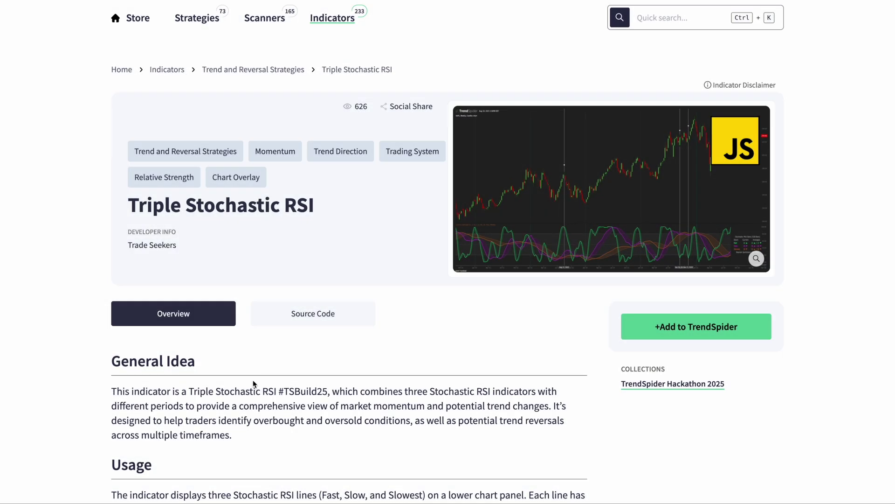
scroll(336, 391, down, 1)
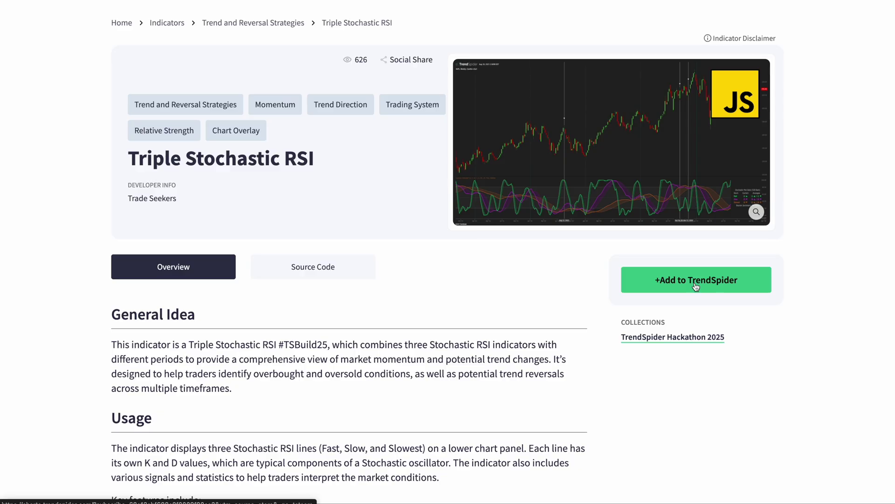
- Scroll through the Triple Stochastic RSI indicator's source code
click(316, 272)
scroll(476, 338, down, 1)
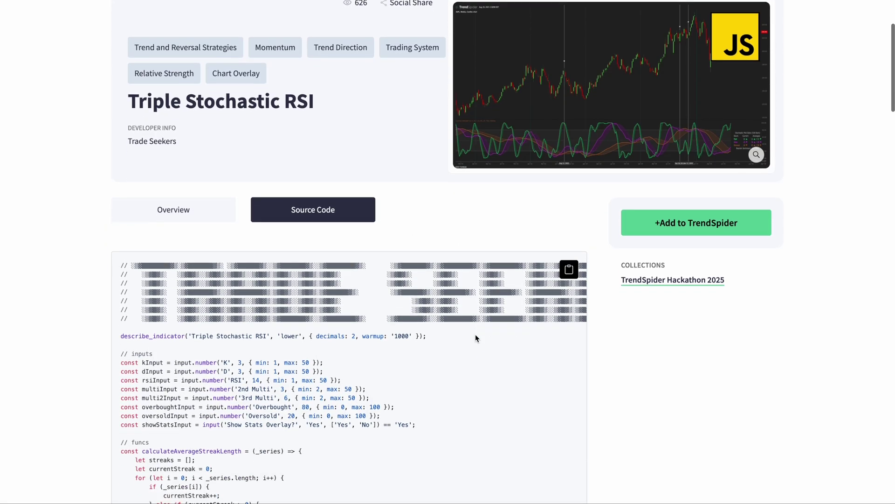
scroll(475, 333, down, 7)
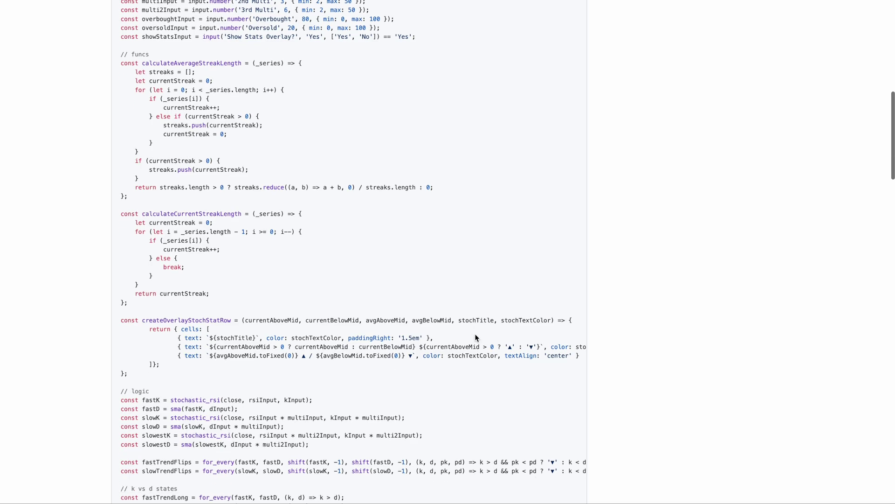
scroll(476, 337, down, 8)
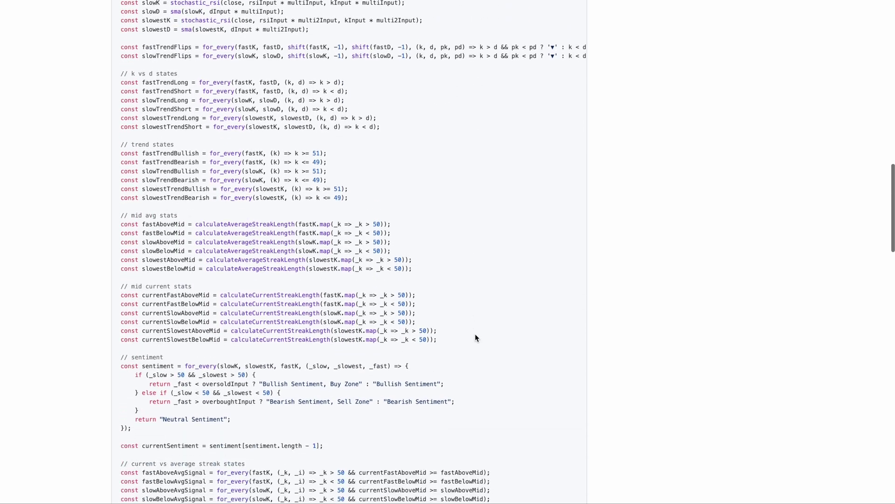
scroll(475, 337, down, 15)
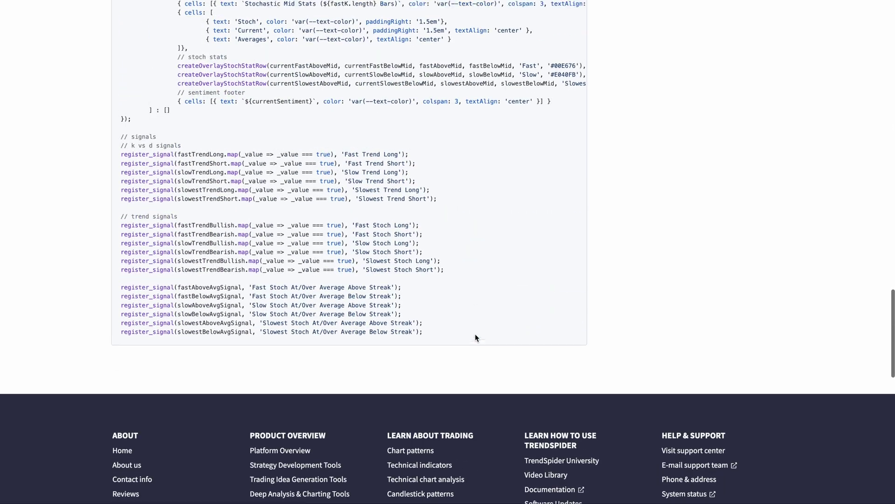
scroll(475, 334, up, 20)
- Read through the indicator's Overview description before returning to the NVIDIA chart
click(156, 314)
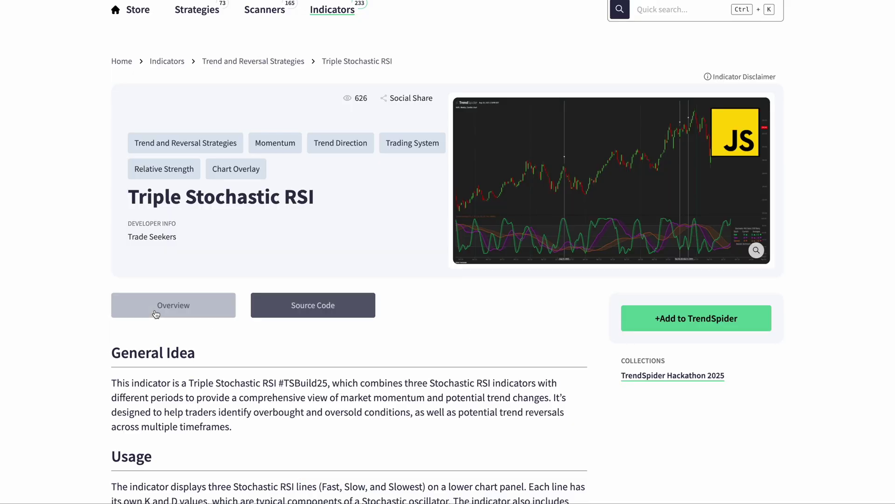
scroll(34, 286, down, 10)
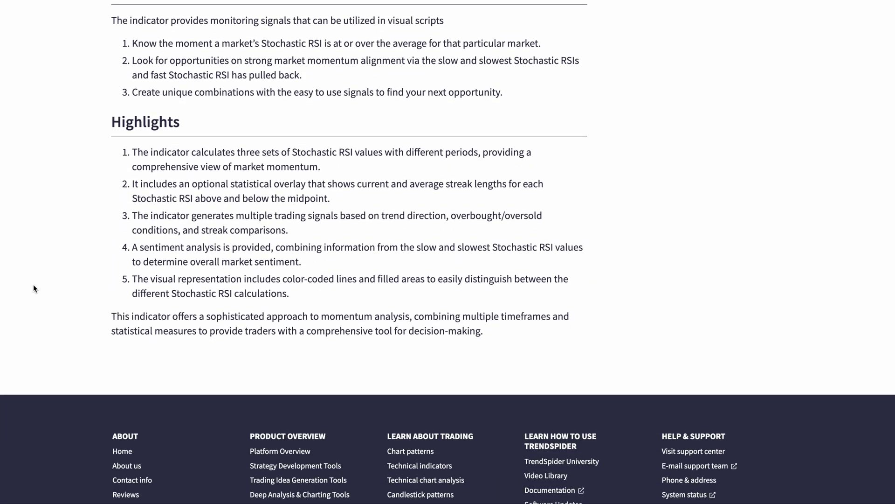
scroll(372, 149, up, 10)
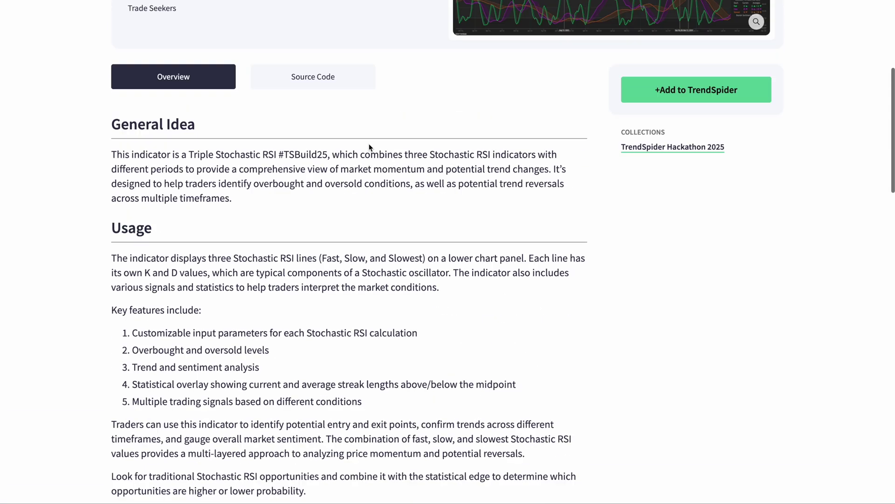
scroll(368, 147, up, 6)
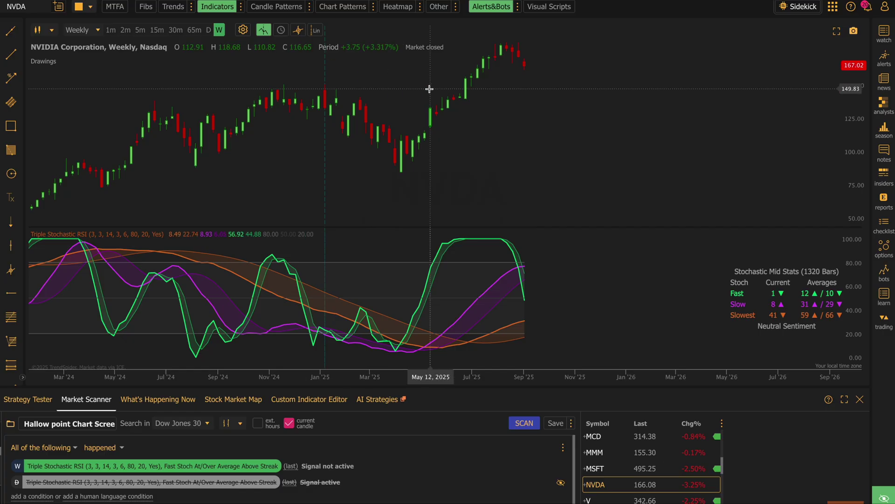
- Zoom the NVDA weekly chart out to show price history from late 2023 onward
scroll(443, 137, down, 2)
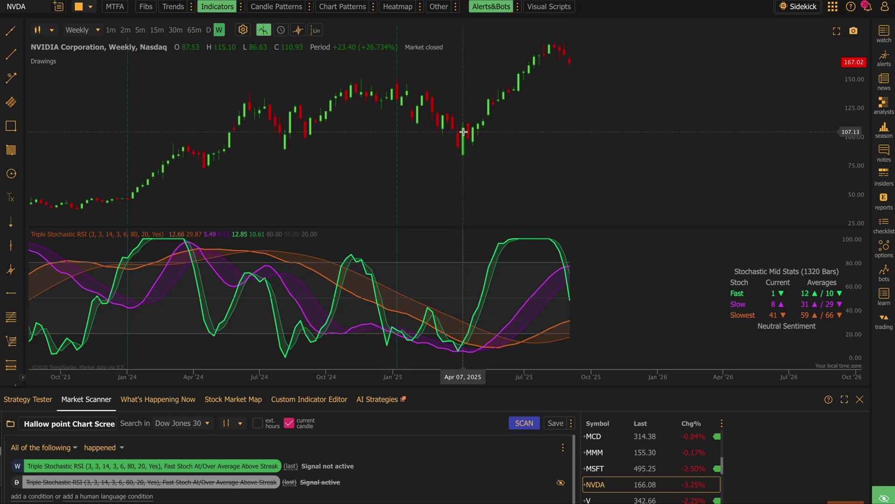
scroll(464, 124, down, 1)
scroll(464, 124, up, 1)
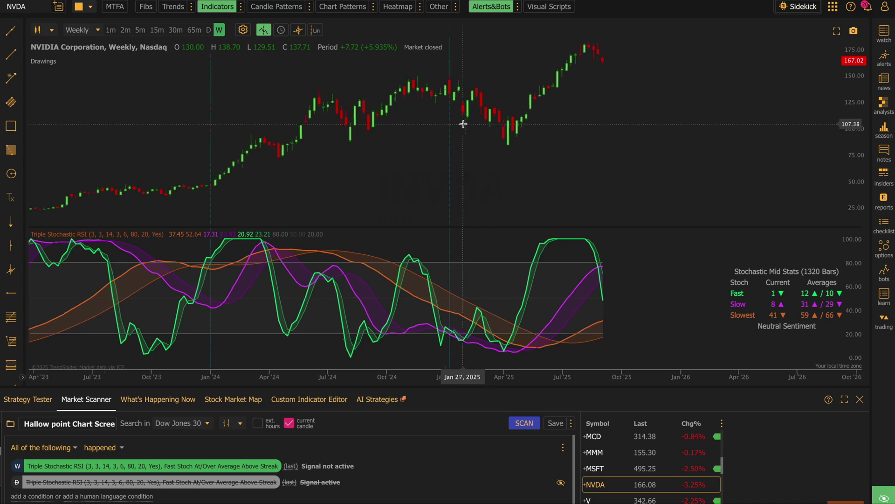